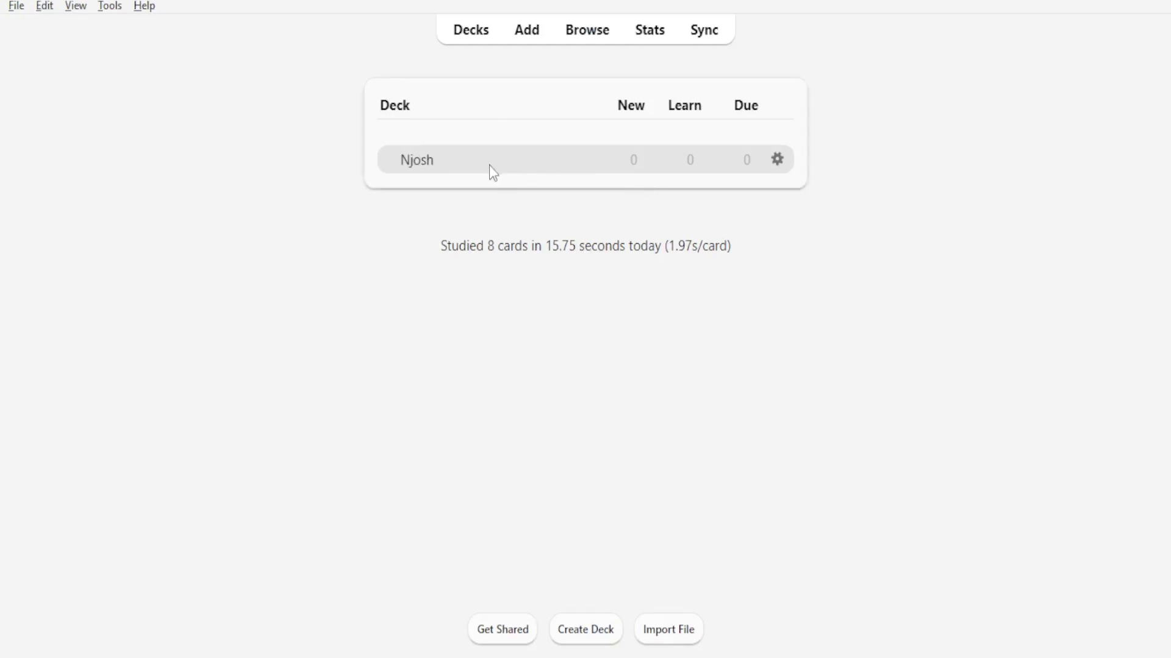
# Step: Start a new Njosh card with Bard's question 'What is Adobe Premiere Pro?' pasted into Front
pyautogui.click(436, 173)
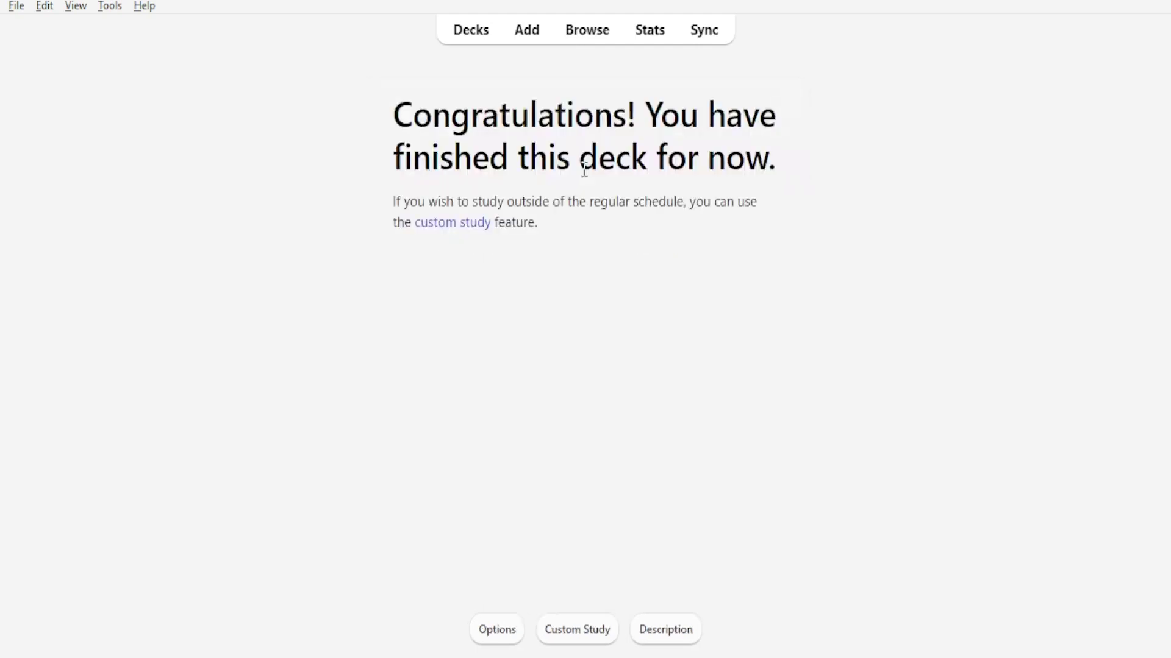
pyautogui.click(526, 42)
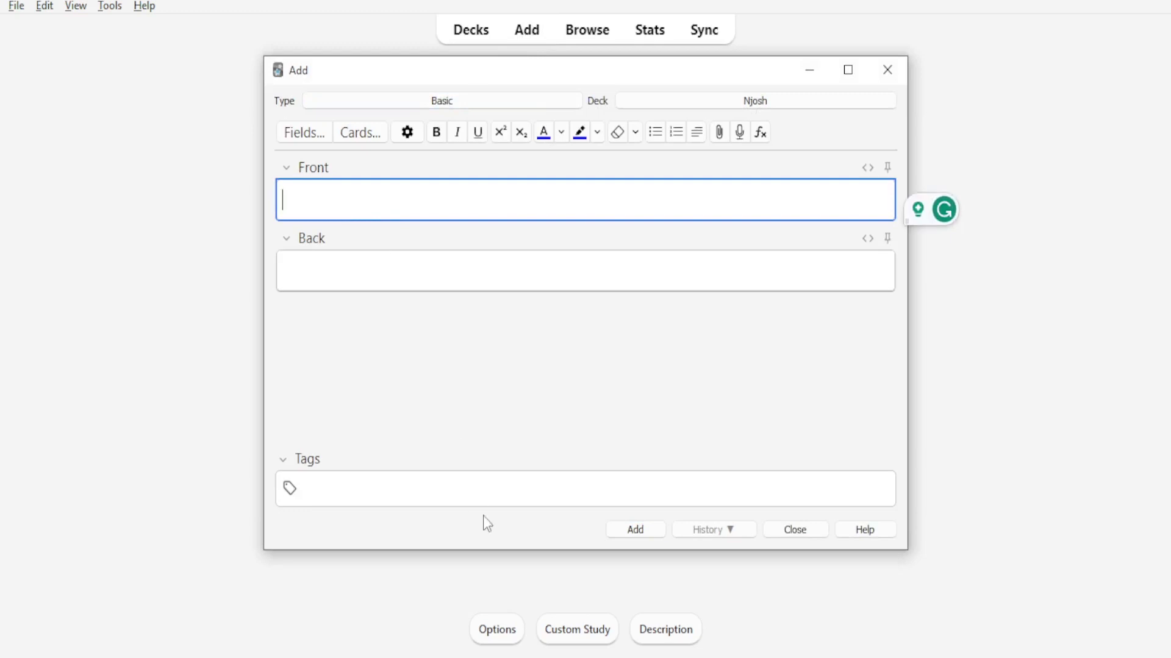
pyautogui.hotkey('alt', 'Tab')
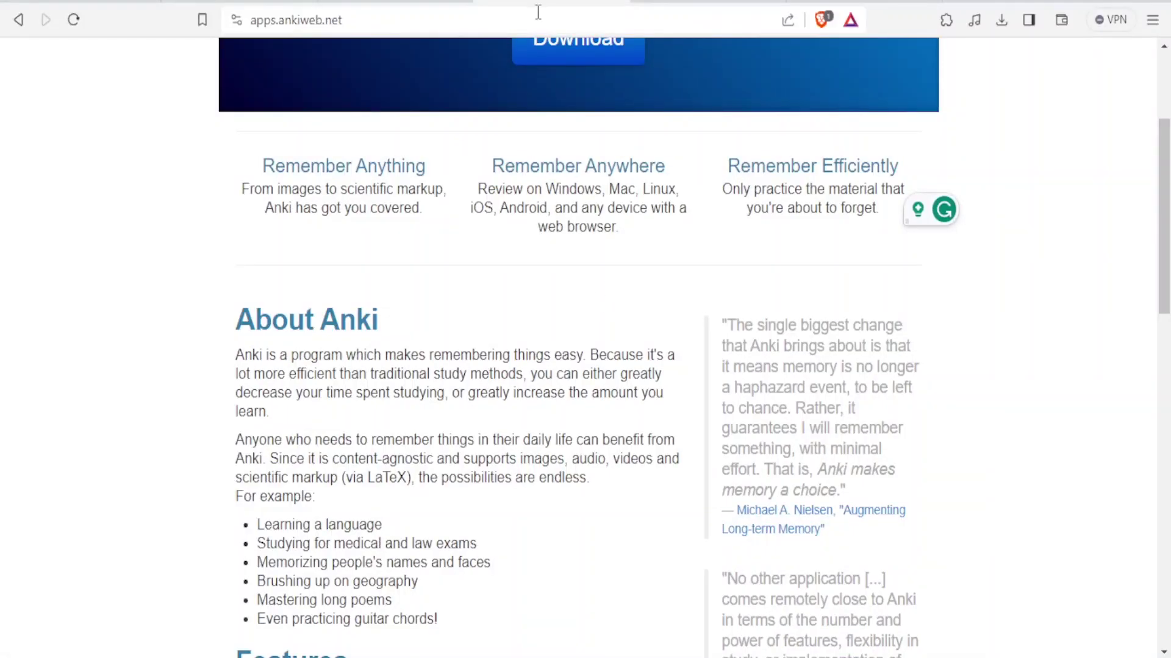
pyautogui.click(700, 3)
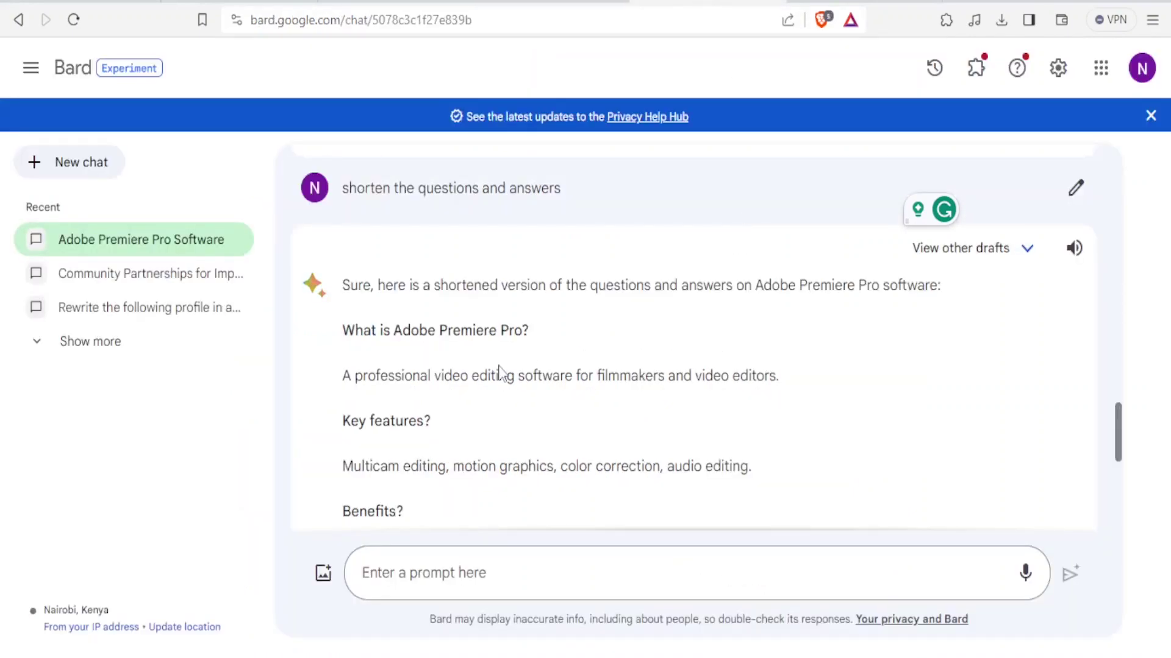
pyautogui.moveTo(530, 332); pyautogui.dragTo(342, 331)
pyautogui.hotkey('ctrl', 'c')
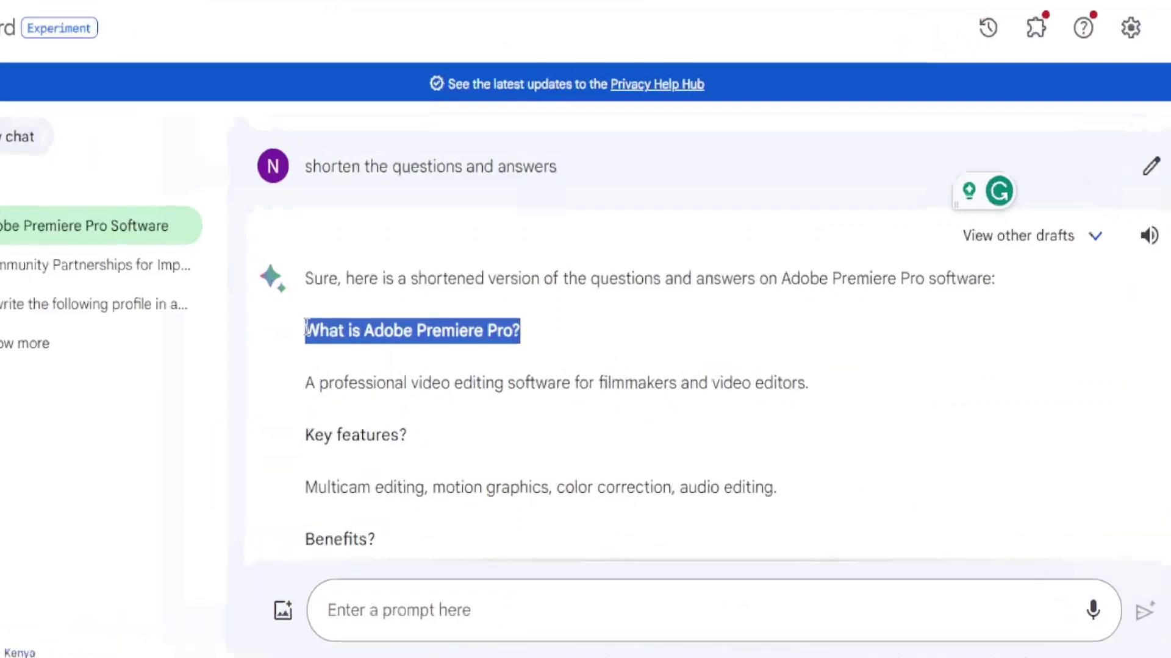
pyautogui.hotkey('alt', 'Tab')
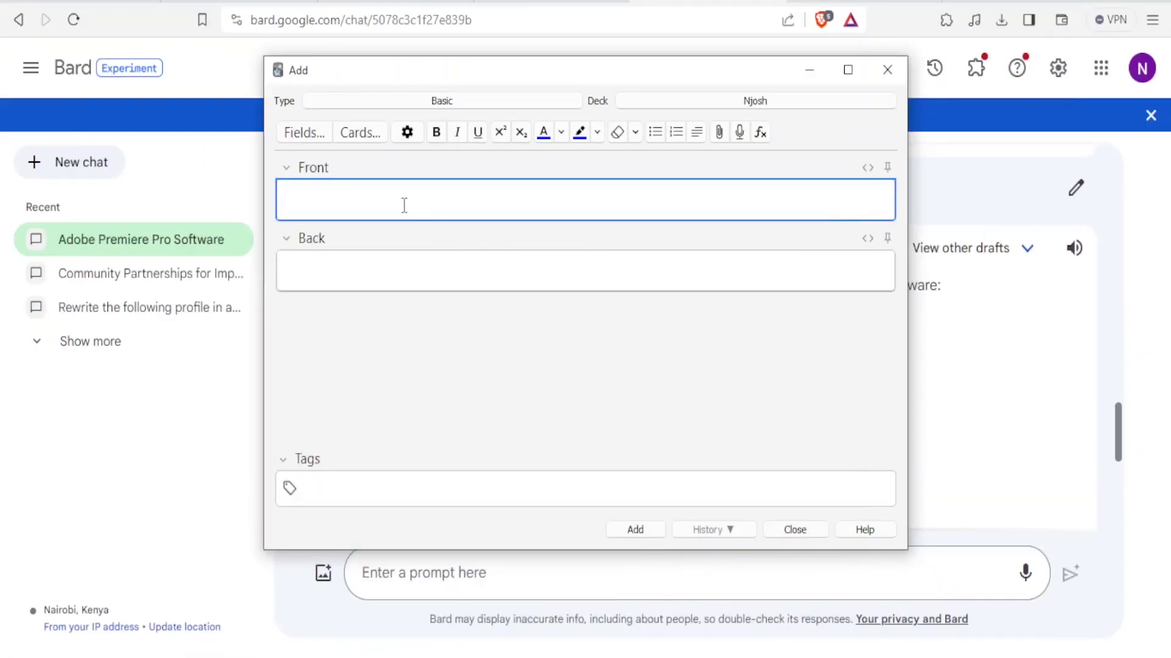
pyautogui.hotkey('ctrl', 'v')
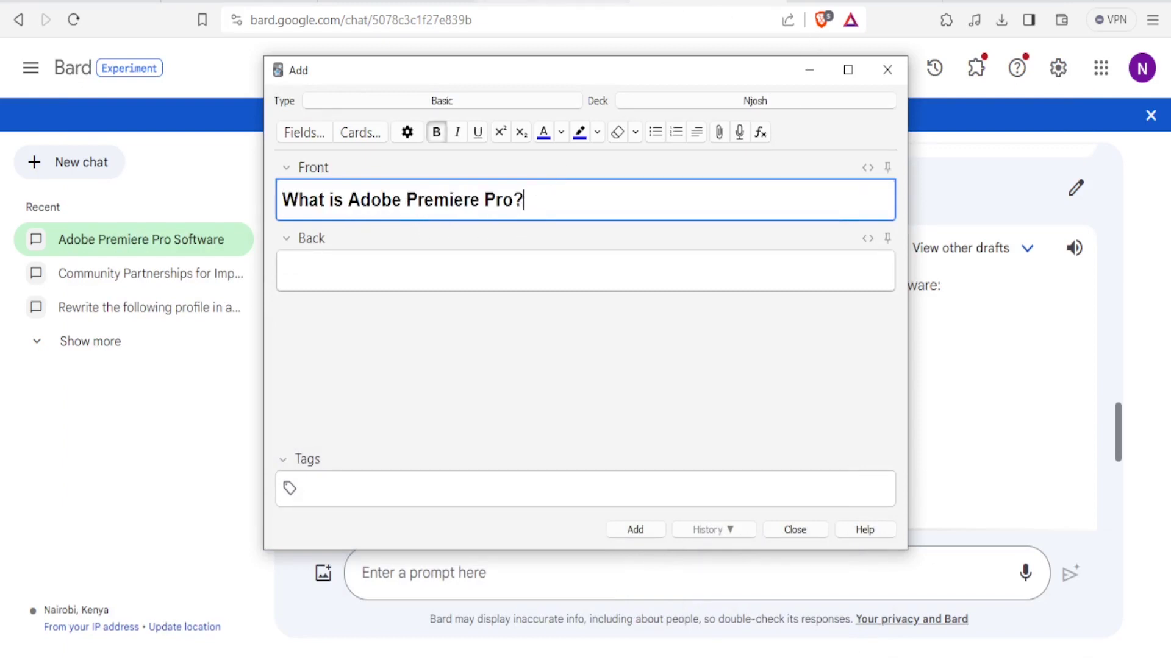
# Step: Paste Bard's video-editing answer sentence into Back and add the card
pyautogui.click(549, 8)
pyautogui.moveTo(313, 378); pyautogui.dragTo(343, 376)
pyautogui.hotkey('ctrl', 'c')
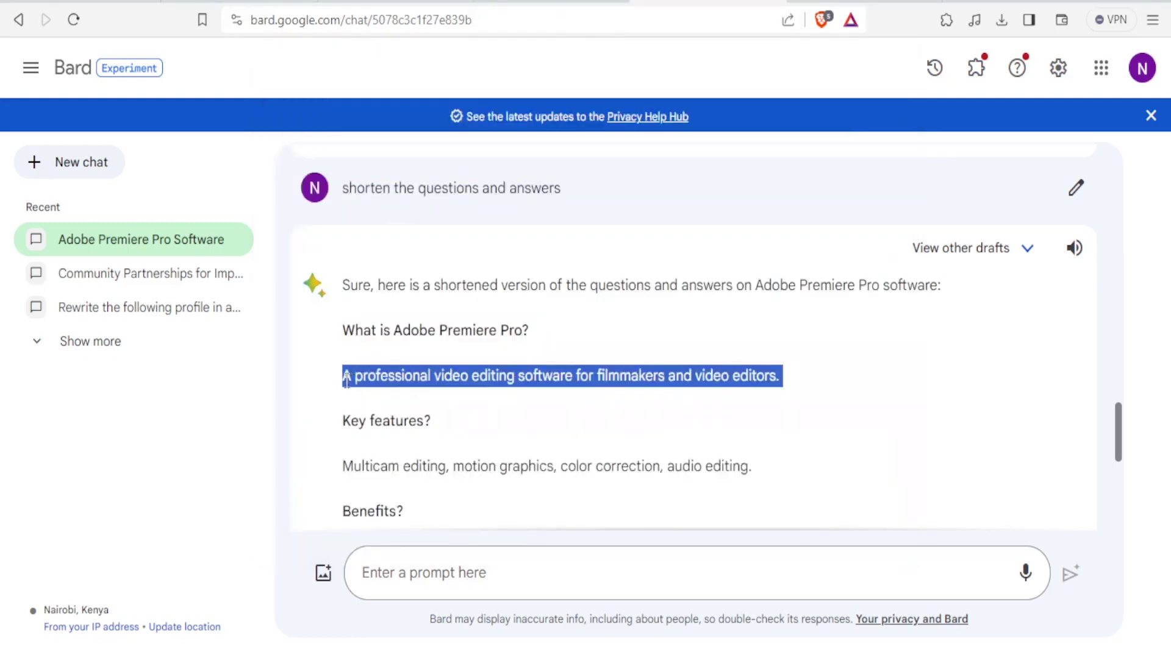
pyautogui.hotkey('alt', 'Tab')
pyautogui.click(348, 273)
pyautogui.hotkey('ctrl', 'v')
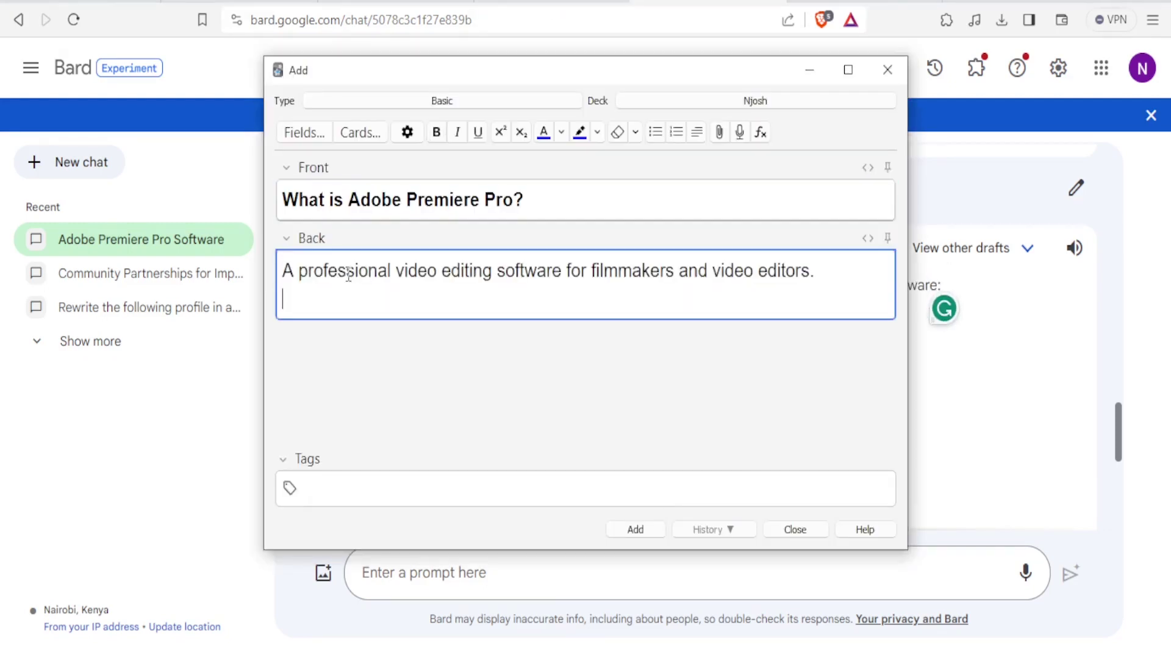
pyautogui.click(635, 530)
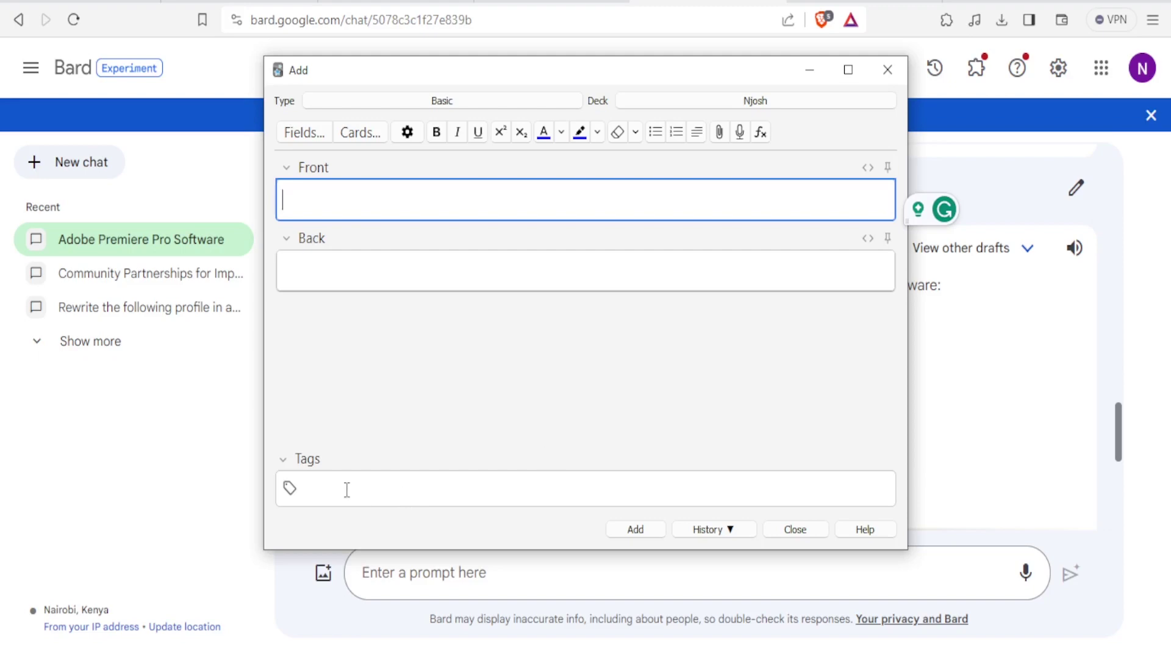
# Step: Maximize the Add window and tag the note 'introduction' and 'Adobe::Premiere'
pyautogui.press('super+Up')
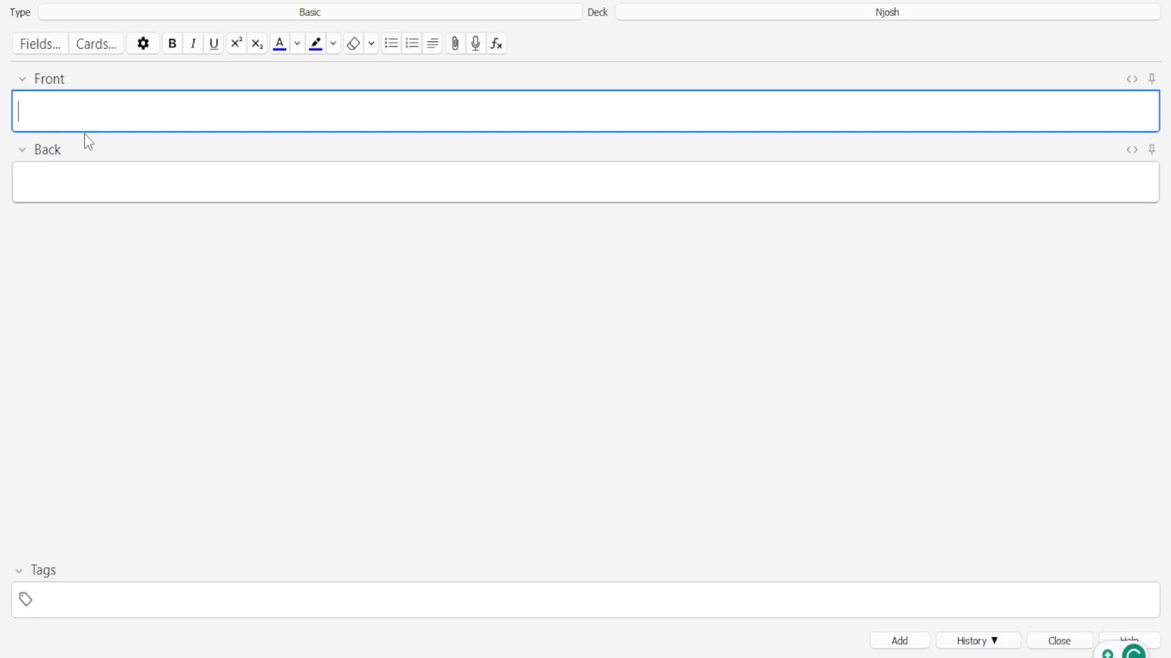
pyautogui.click(75, 608)
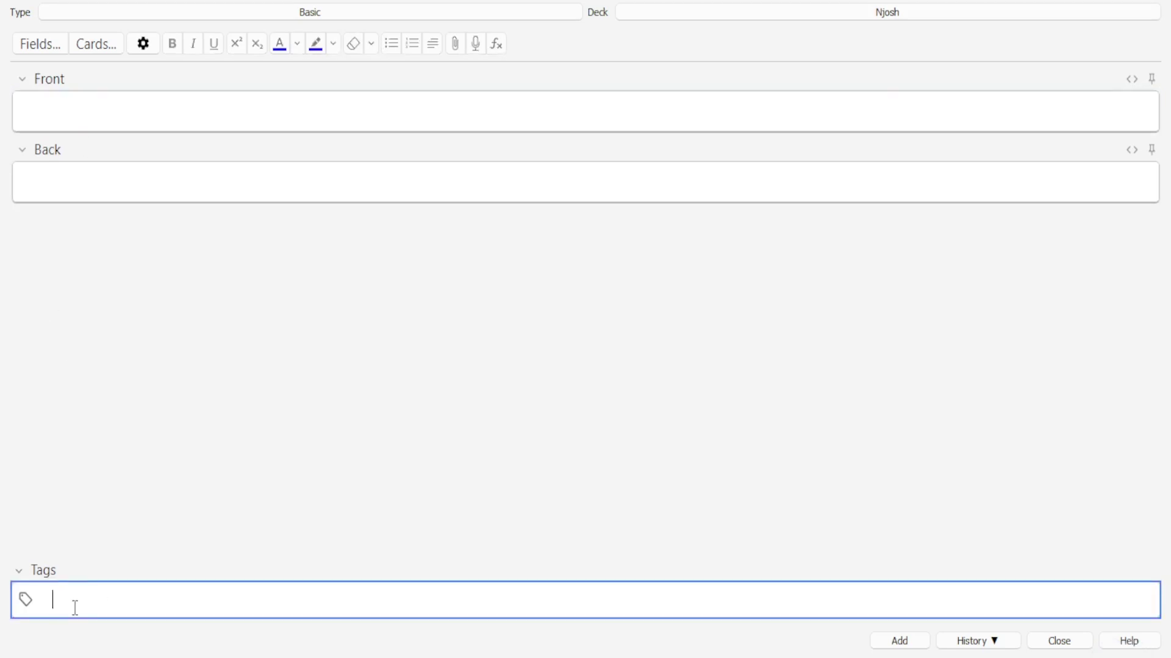
pyautogui.write('introduction')
pyautogui.click(494, 604)
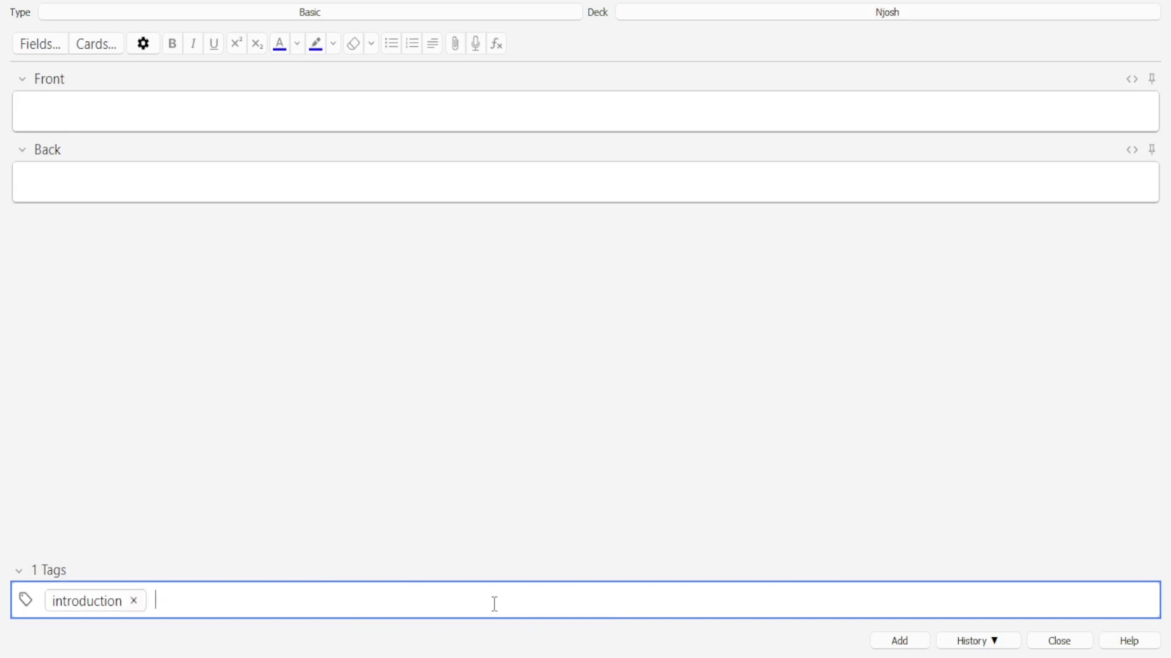
pyautogui.press('Tab')
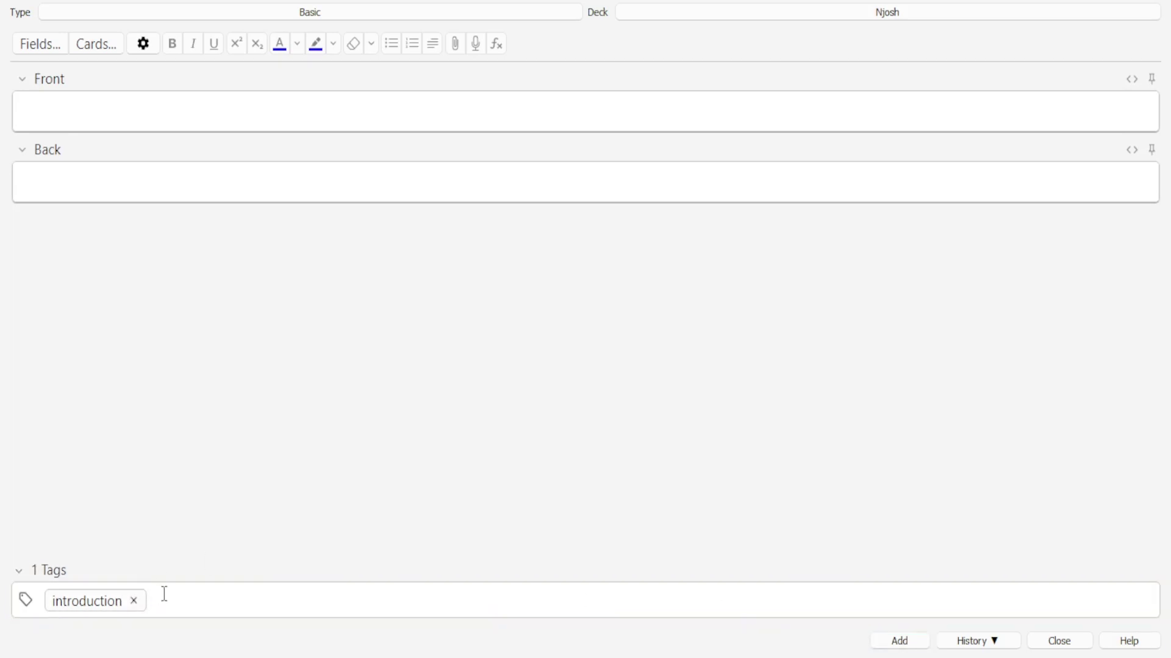
pyautogui.click(165, 595)
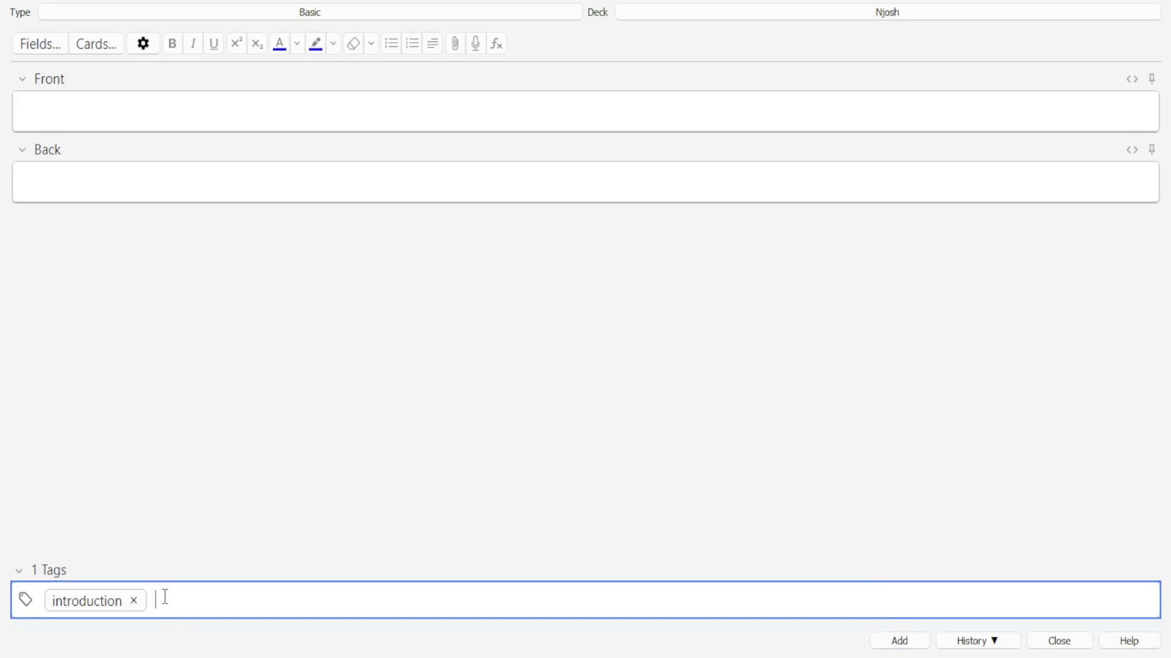
pyautogui.write('Adobe::Premiere')
# Step: Add the note, dismiss the empty-first-field warning, and close the Add window
pyautogui.click(897, 641)
pyautogui.click(564, 348)
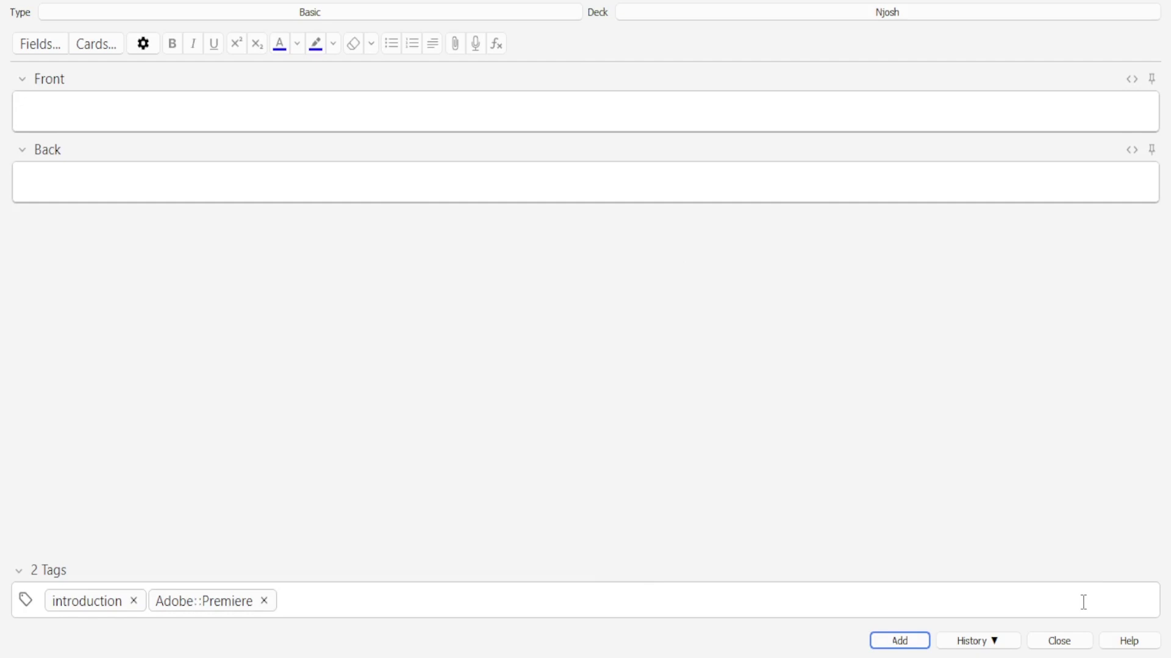
pyautogui.click(1075, 647)
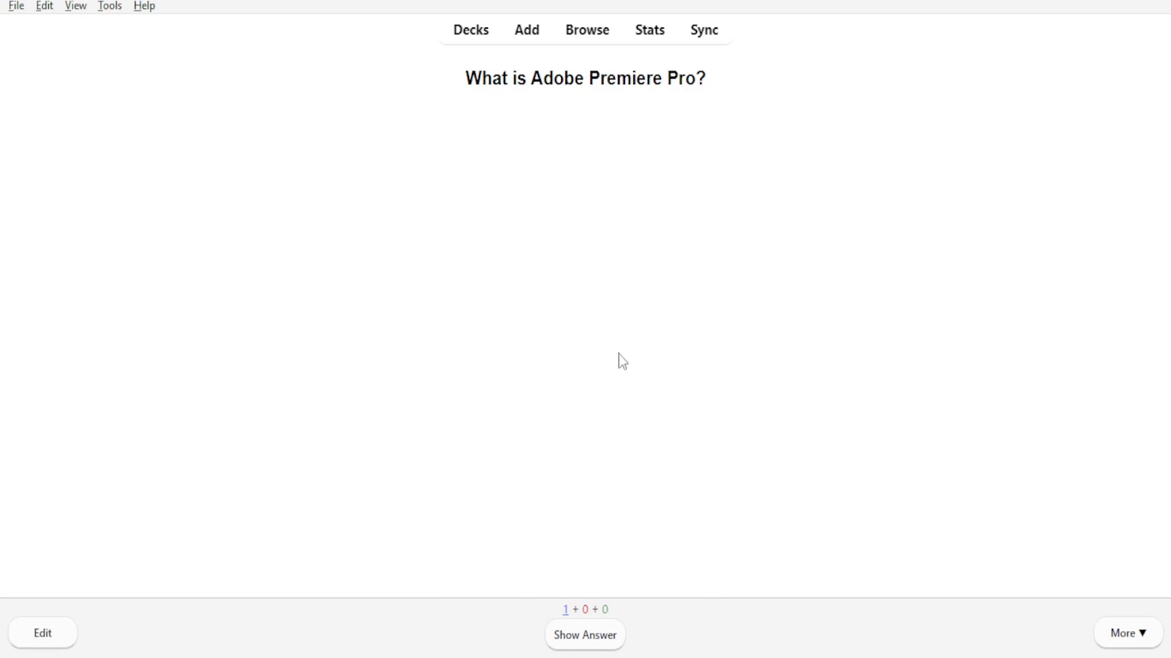
# Step: Reveal the Premiere card's answer, grade it as remembered, then open the card browser
pyautogui.press('space')
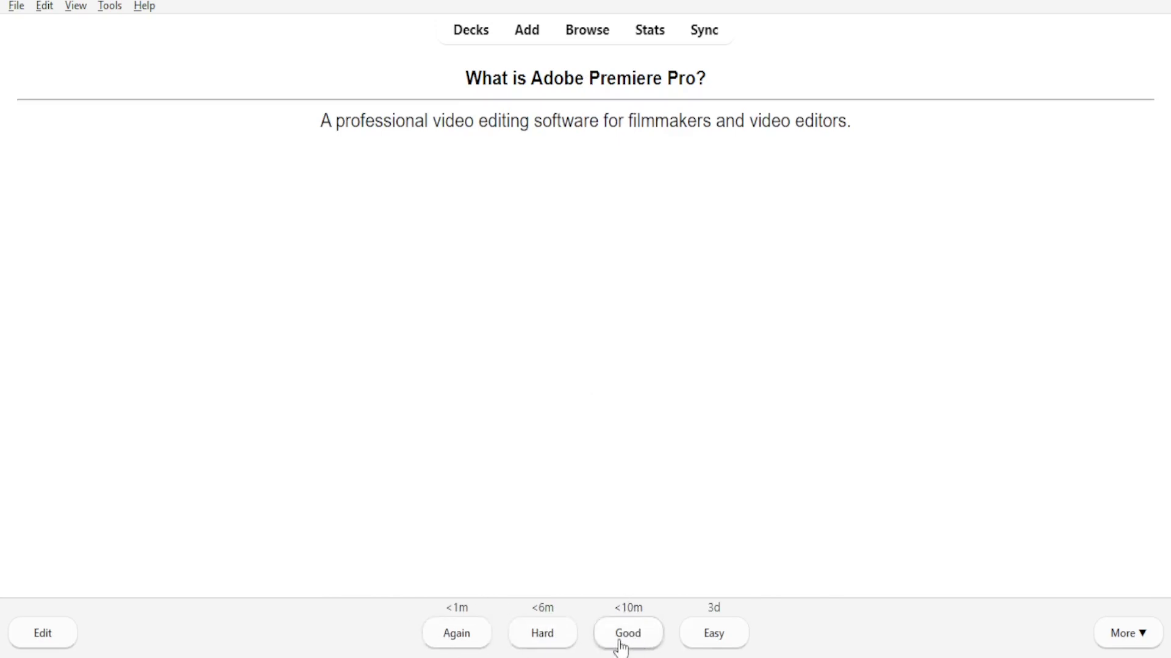
pyautogui.click(713, 634)
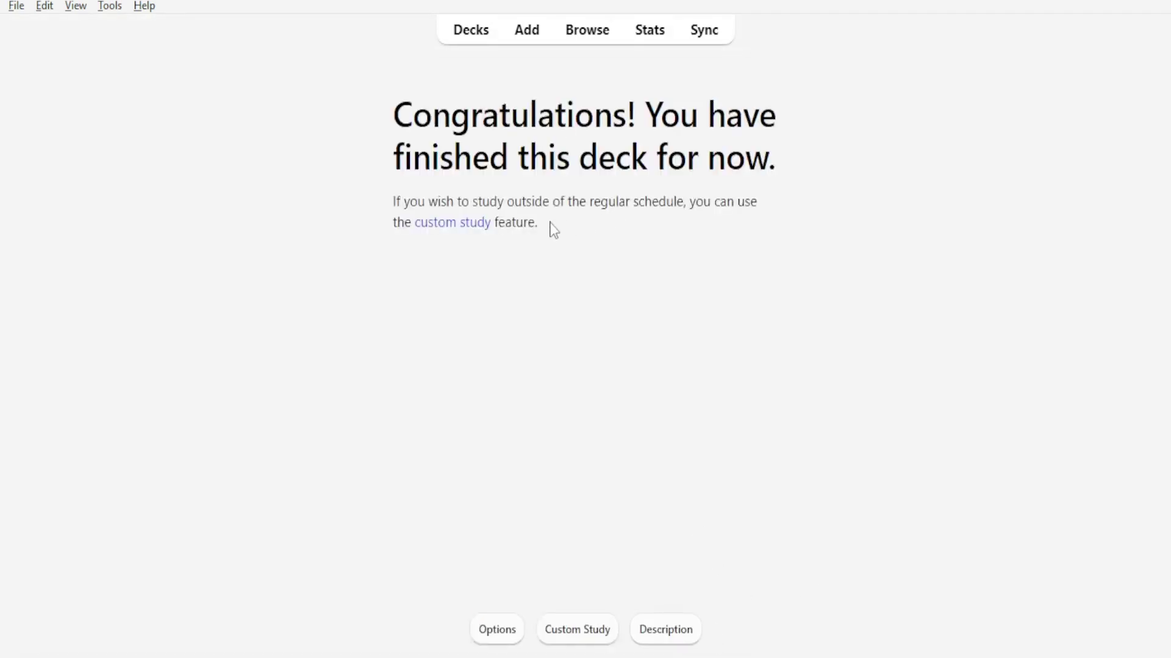
pyautogui.click(585, 38)
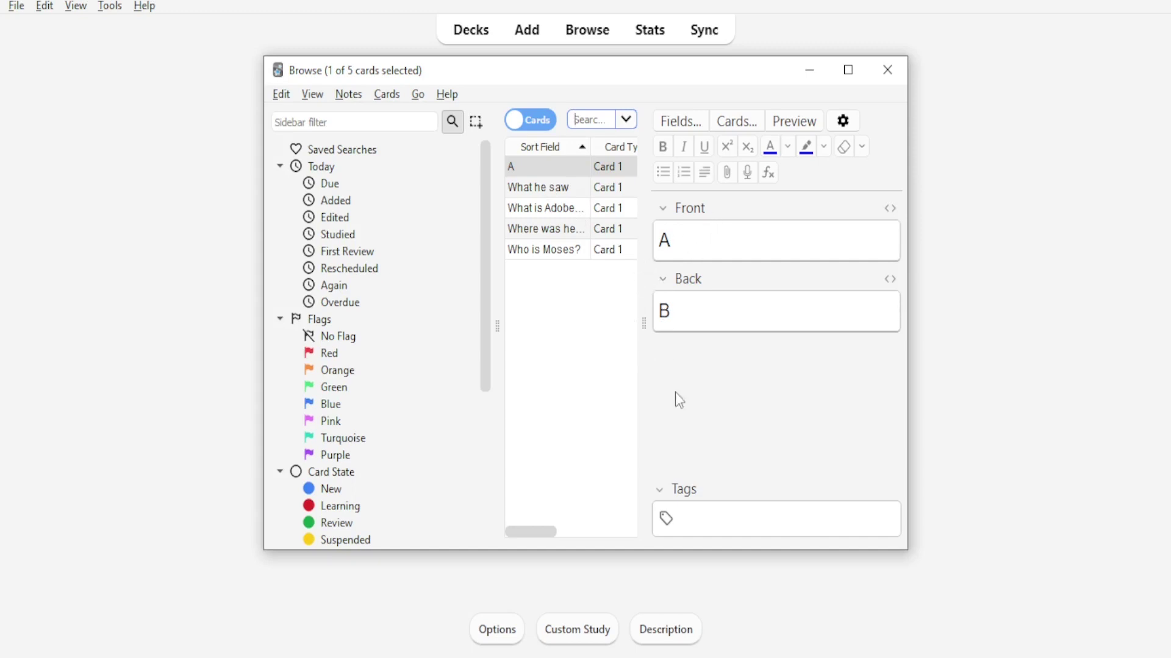
# Step: Give card A the tag 'intro' in the browser's Tags field
pyautogui.click(691, 517)
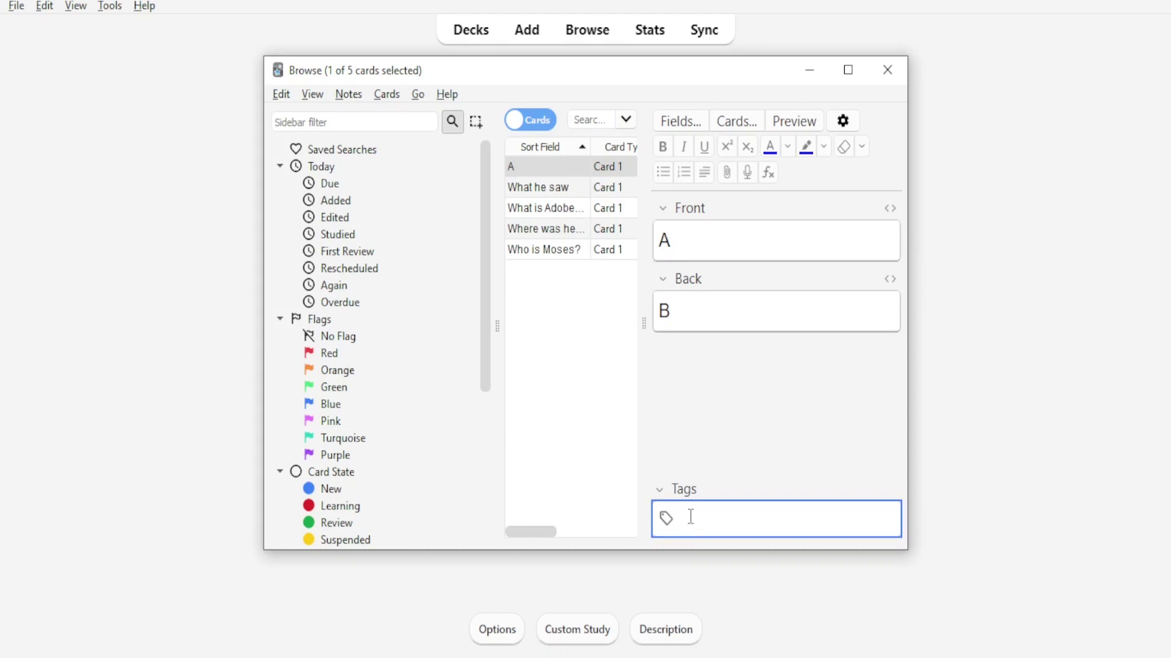
pyautogui.write('intro')
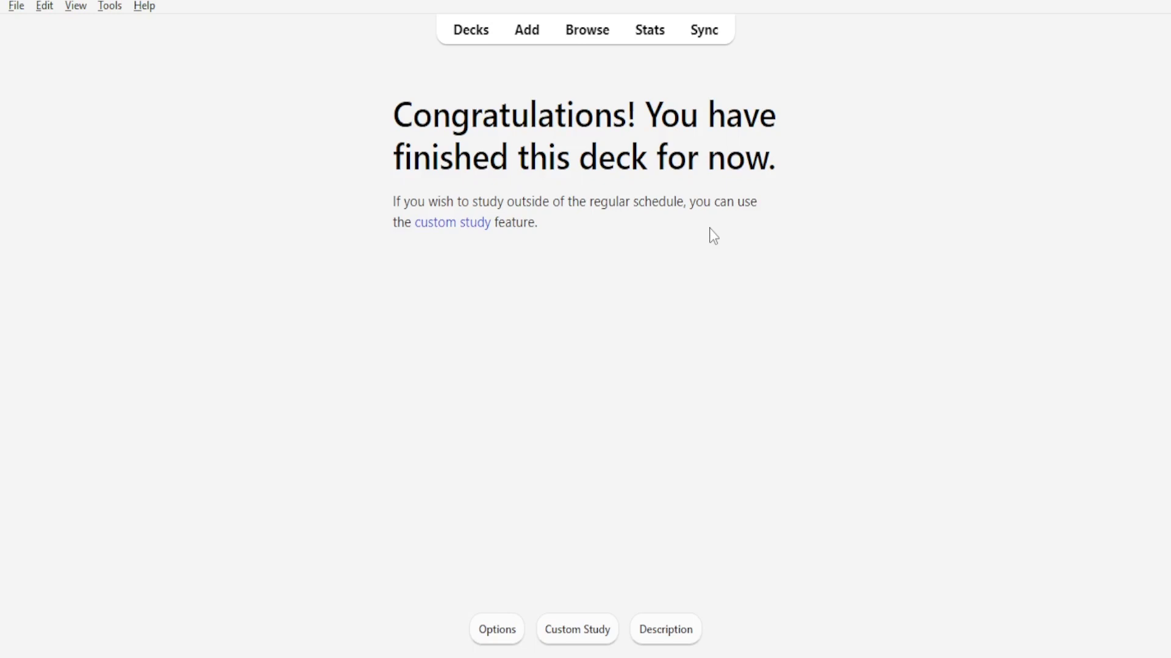
pyautogui.click(112, 9)
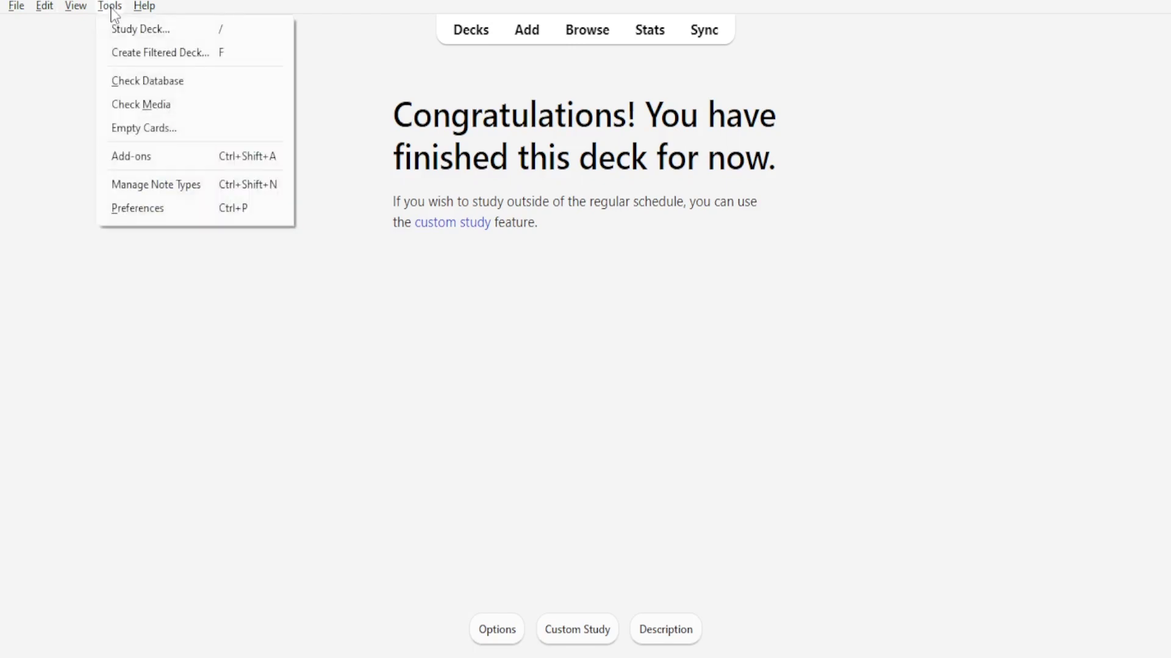
# Step: In the add-ons manager, enter code 516643804 under Get Add-ons, then close that dialog
pyautogui.click(173, 160)
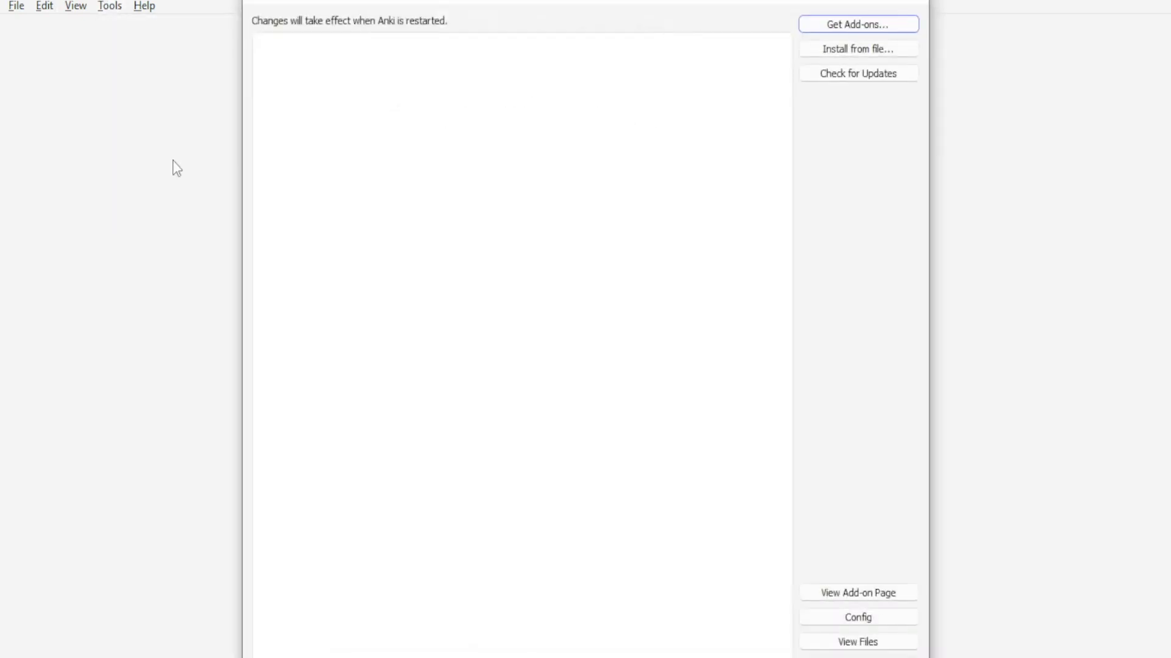
pyautogui.click(853, 30)
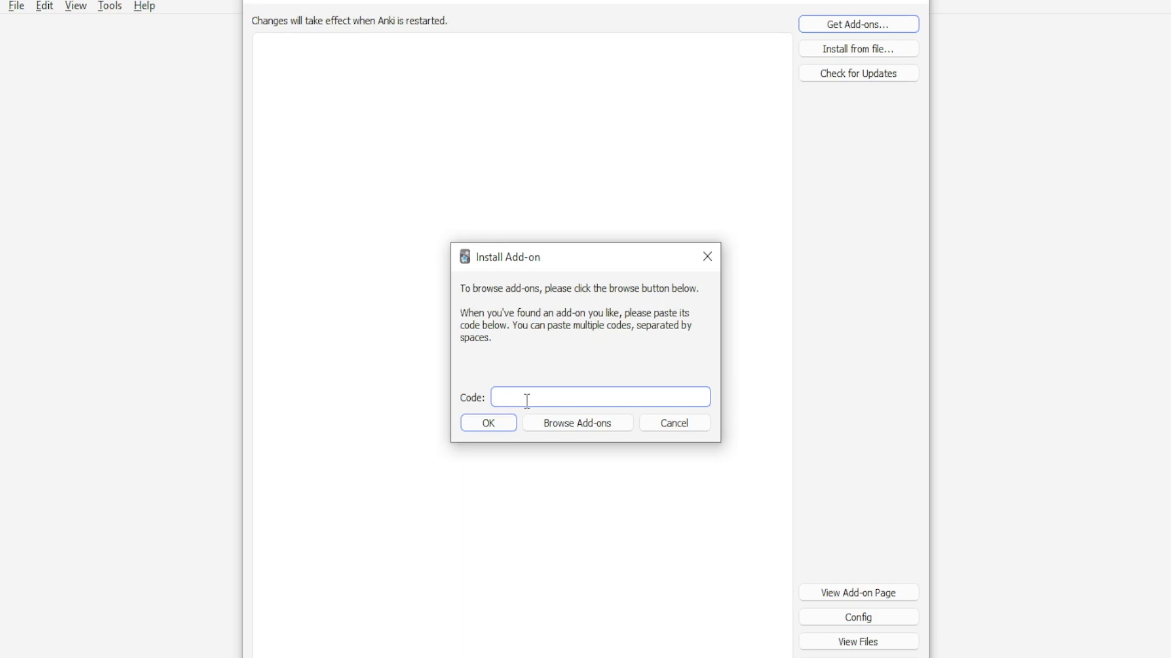
pyautogui.write('516643804')
pyautogui.click(707, 256)
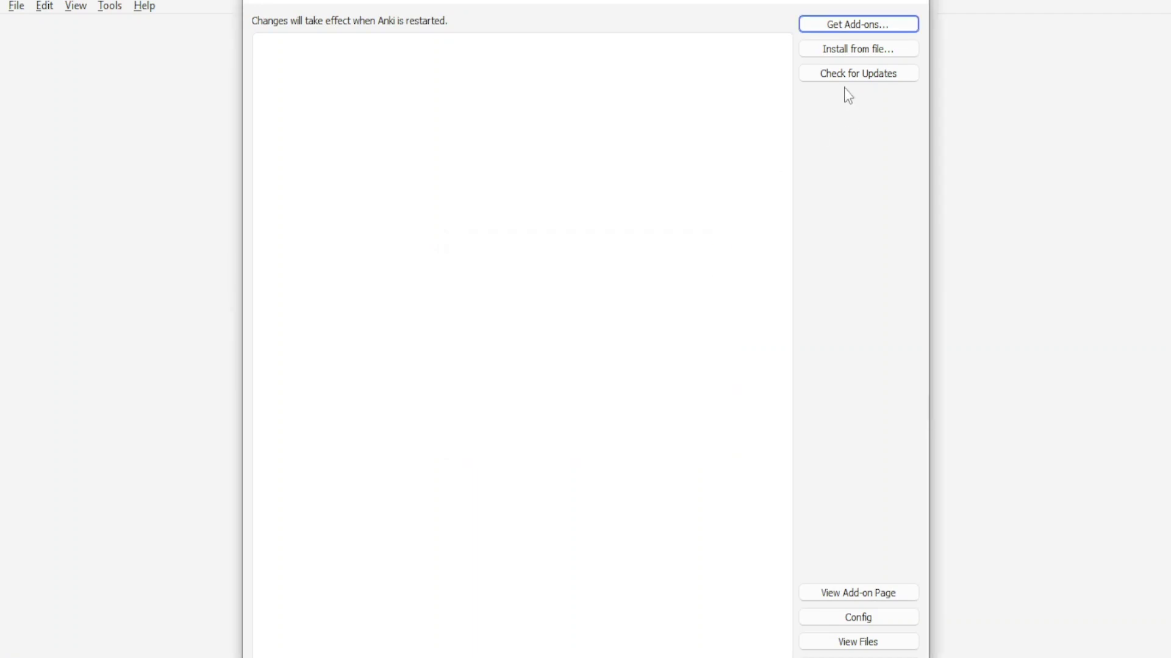
# Step: Search AnkiWeb's shared add-ons for 'frozen fields'
pyautogui.click(840, 28)
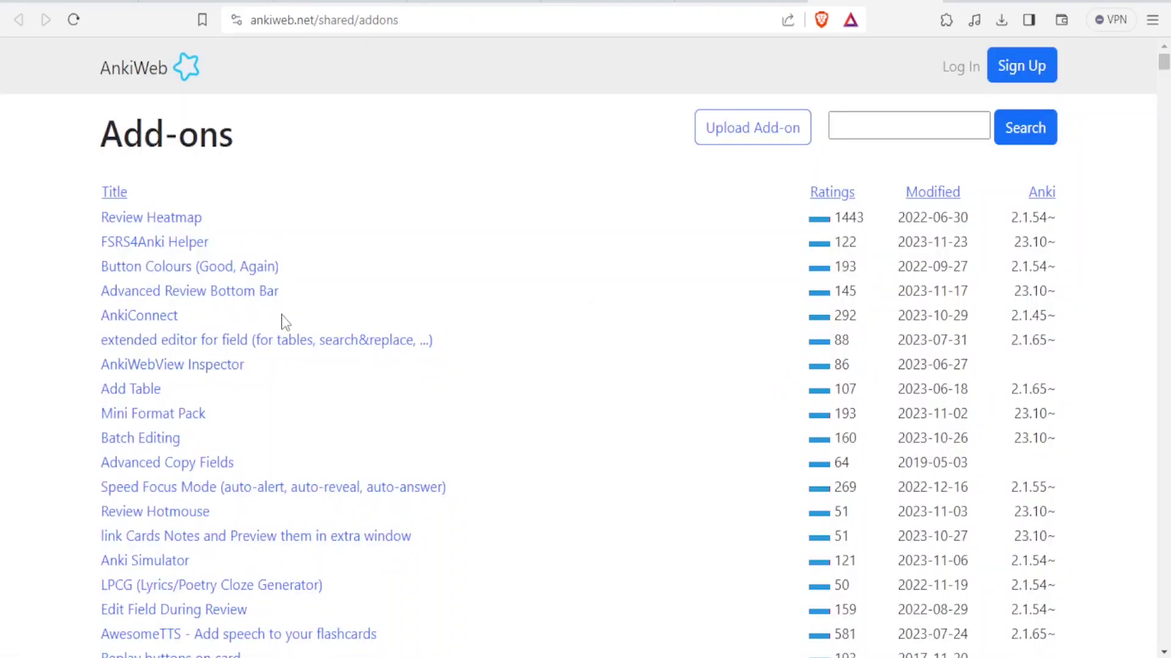
pyautogui.scroll(-5, 235, 404)
pyautogui.scroll(-2, 235, 405)
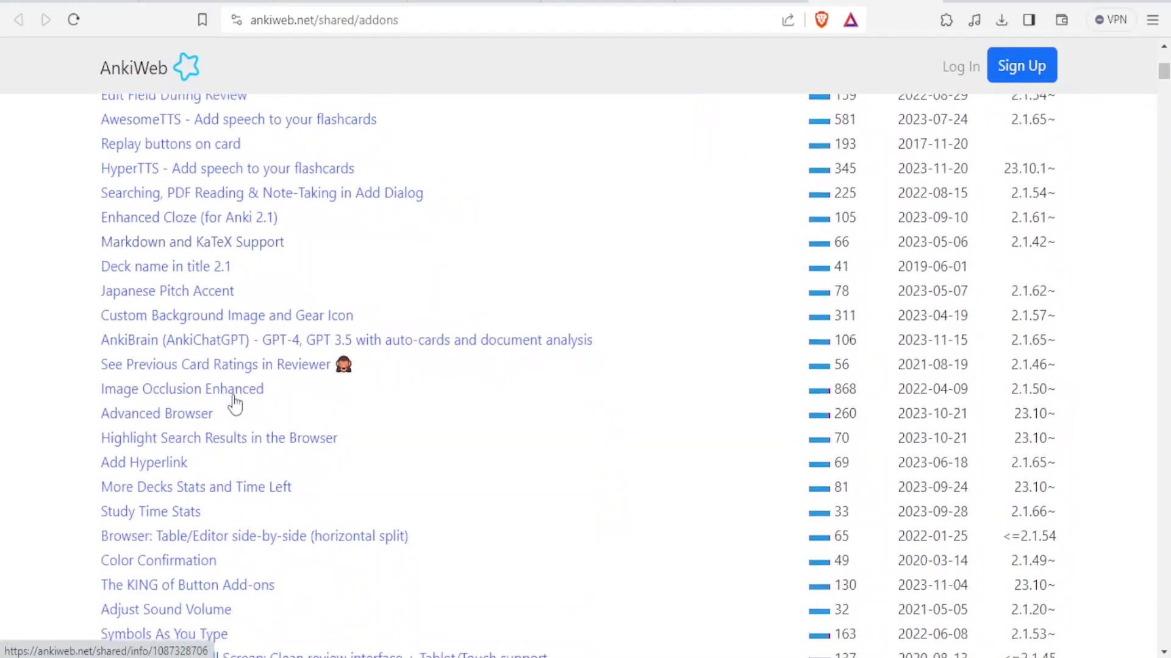
pyautogui.scroll(4, 234, 404)
pyautogui.scroll(4, 234, 404)
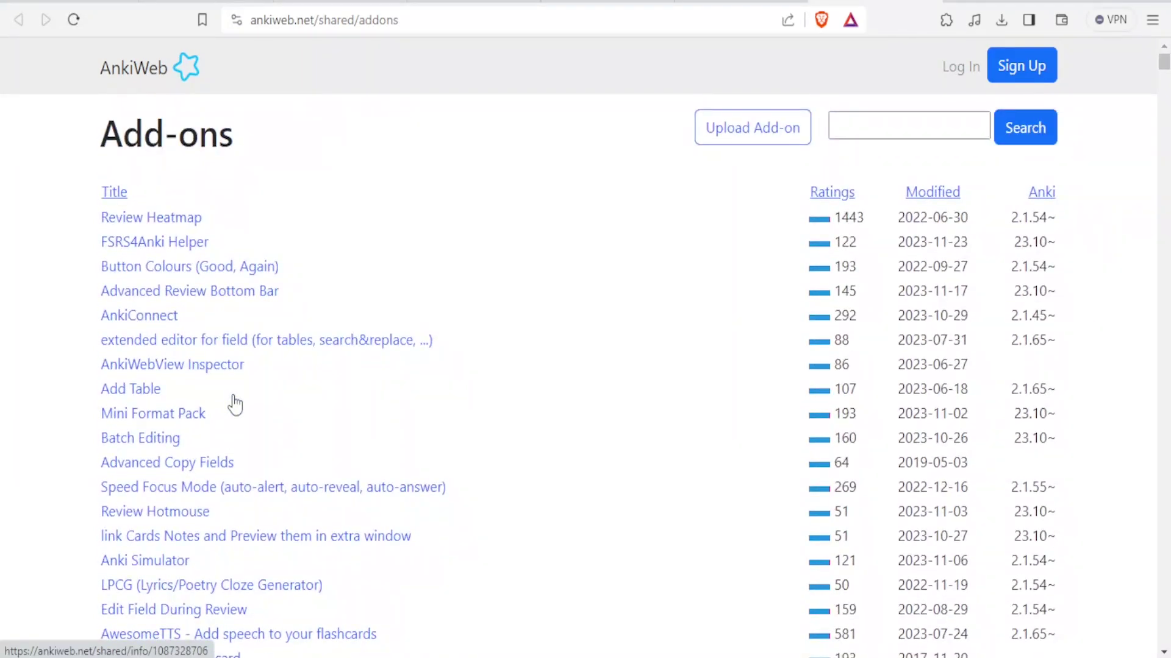
pyautogui.click(862, 126)
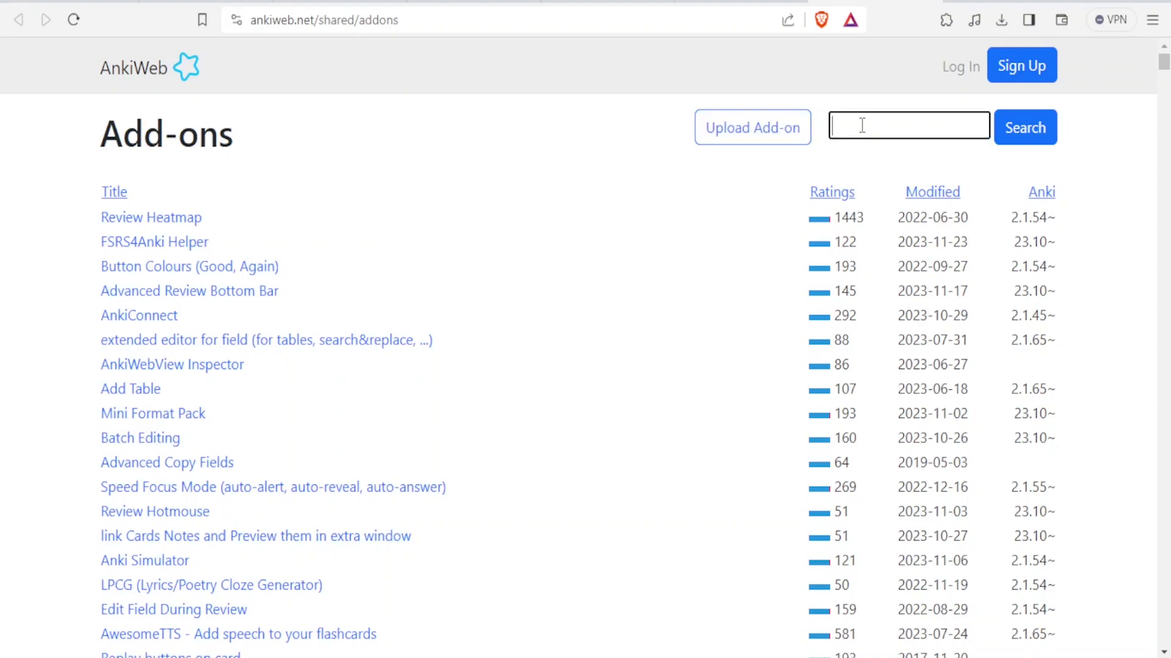
pyautogui.write('frozen fields')
pyautogui.click(1019, 147)
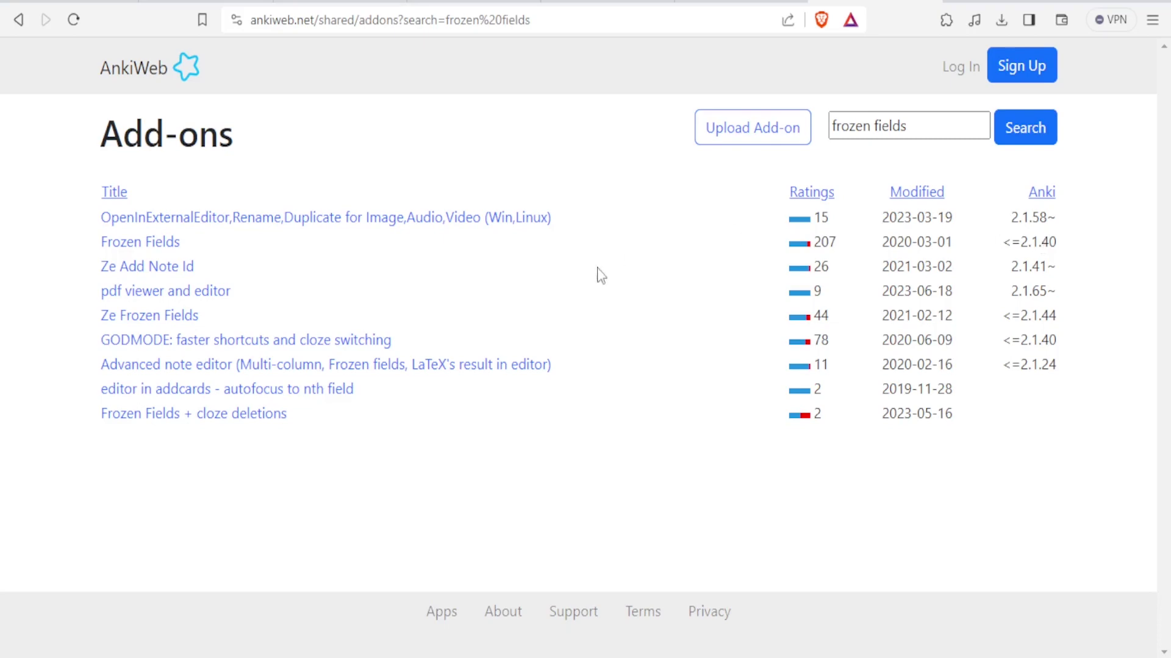
# Step: Open the Frozen Fields add-on page and select its code 516643804
pyautogui.click(136, 251)
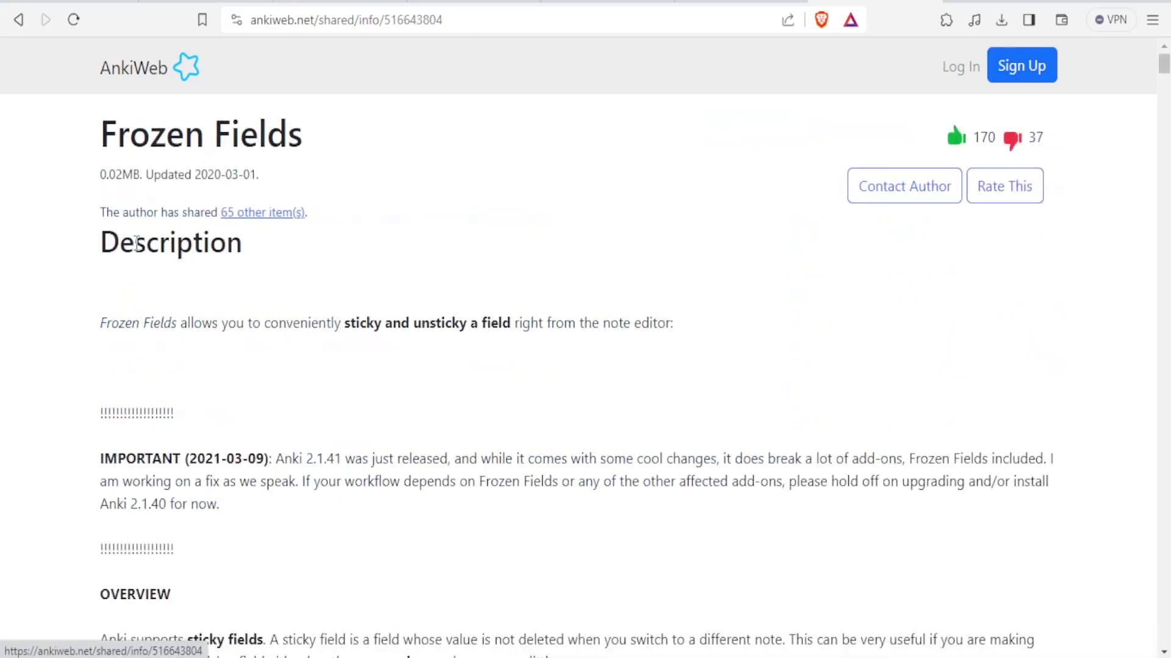
pyautogui.scroll(-5, 272, 503)
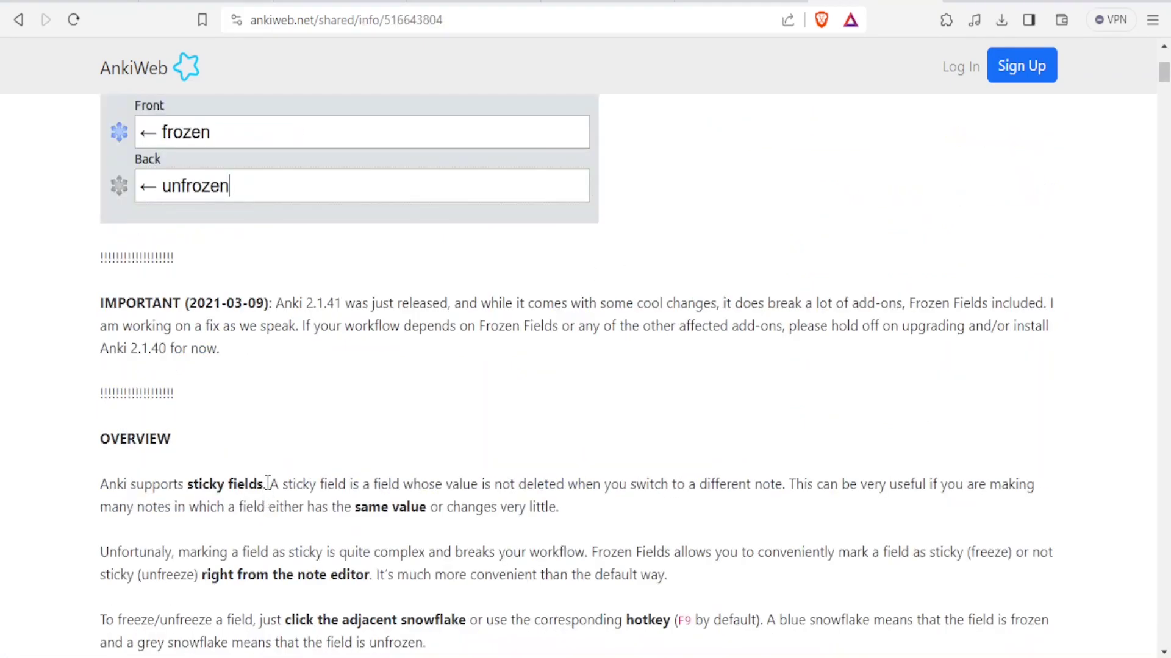
pyautogui.moveTo(101, 485); pyautogui.dragTo(791, 478)
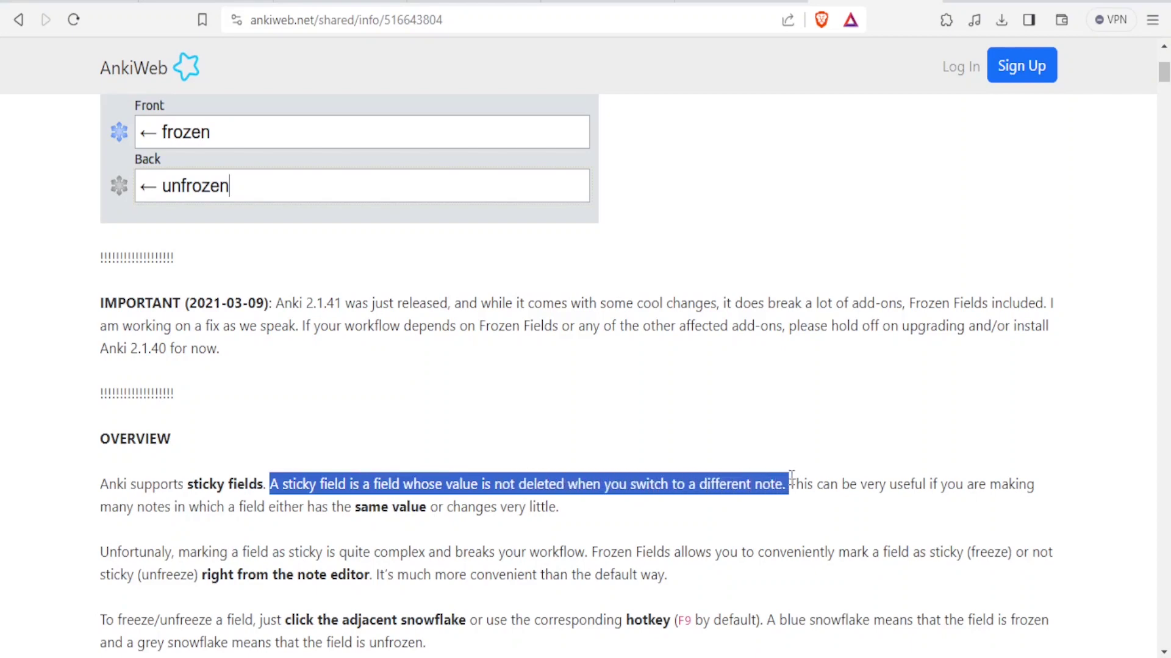
pyautogui.moveTo(1164, 72); pyautogui.dragTo(1168, 153)
pyautogui.scroll(3, 1169, 153)
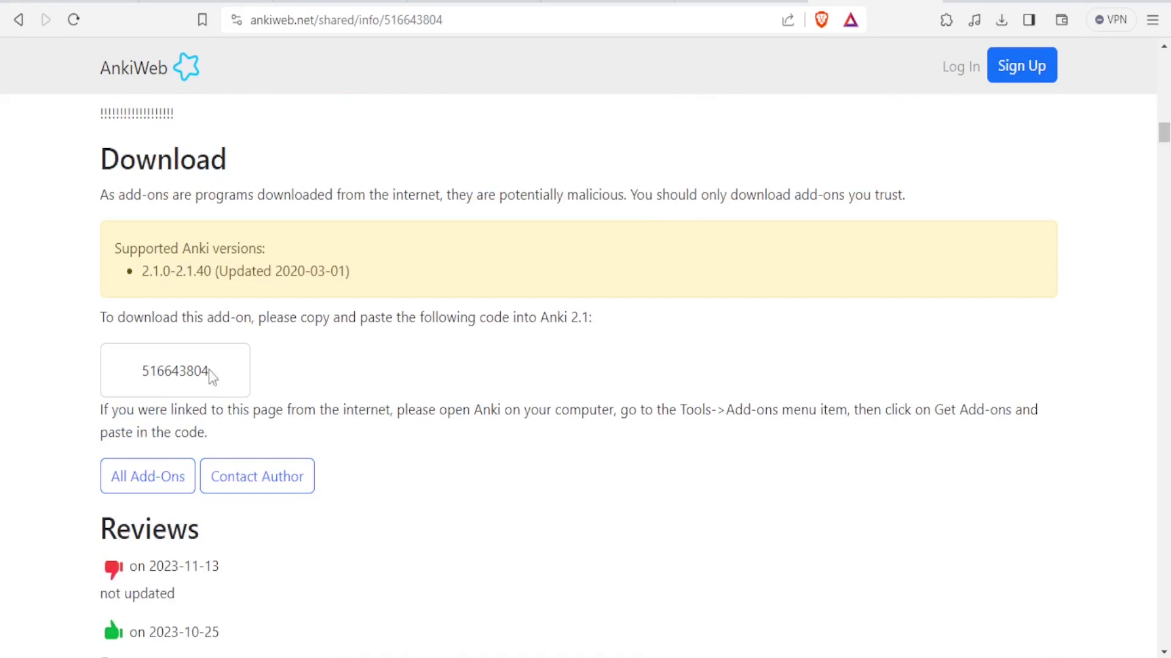
pyautogui.moveTo(210, 370); pyautogui.dragTo(137, 370)
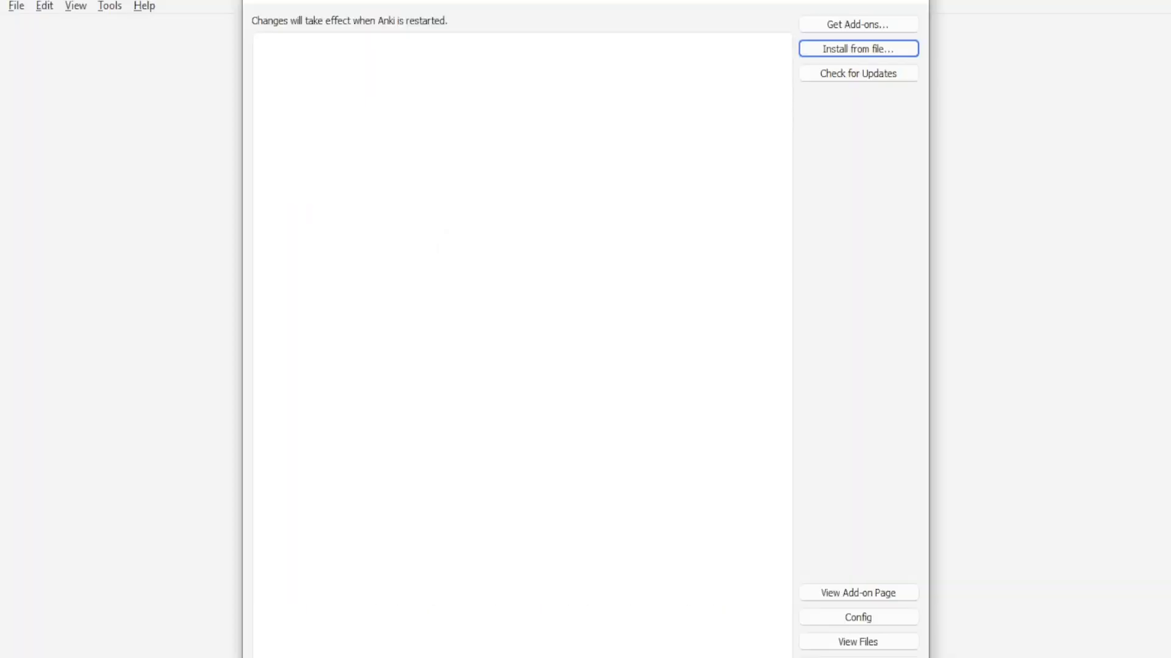
# Step: Close the add-ons window to return to the deck-finished screen
pyautogui.click(923, 2)
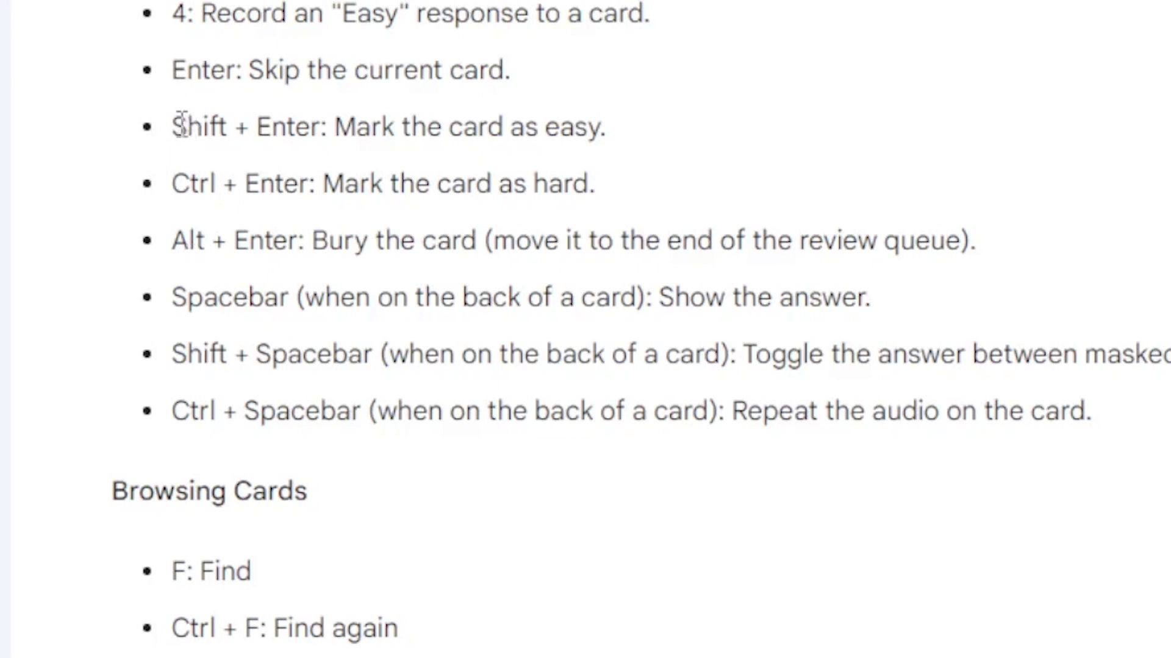
# Step: Highlight each Bard review shortcut line in turn, from Shift + Enter to Ctrl + Spacebar
pyautogui.moveTo(175, 125); pyautogui.dragTo(613, 104)
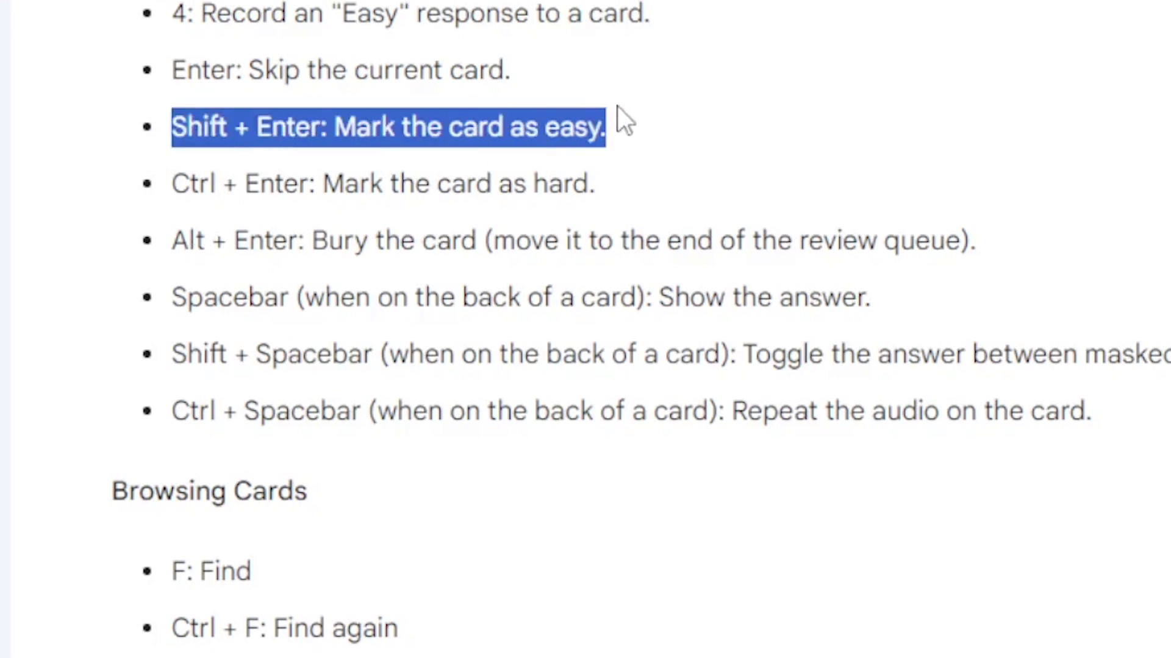
pyautogui.moveTo(175, 181); pyautogui.dragTo(602, 182)
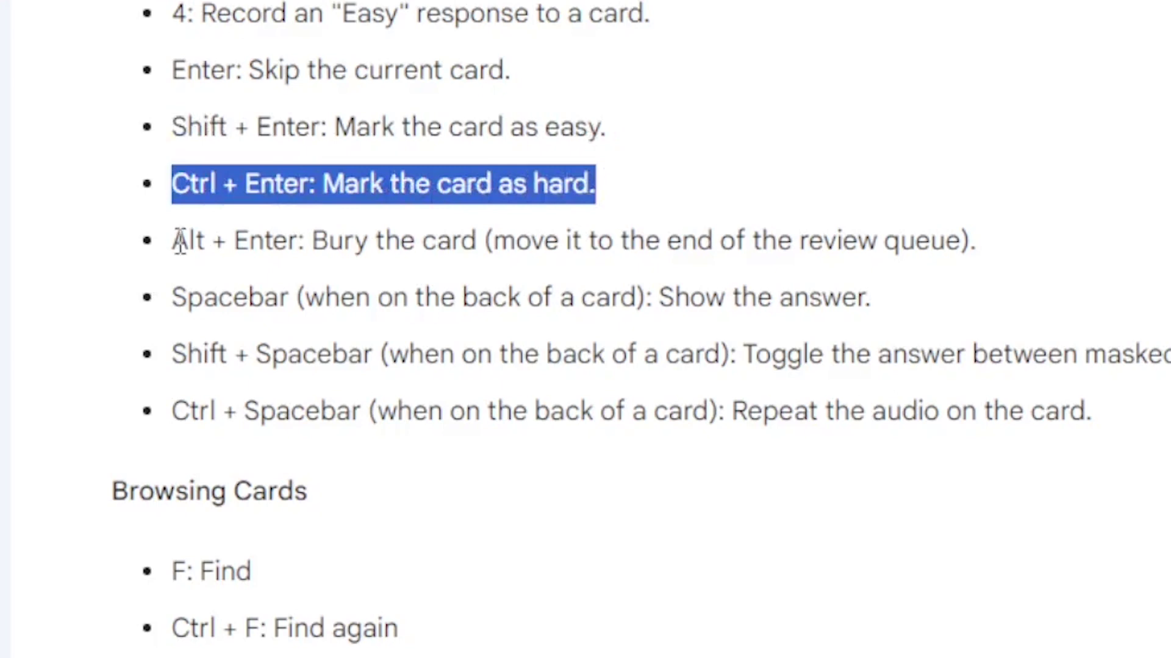
pyautogui.moveTo(172, 239); pyautogui.dragTo(432, 227)
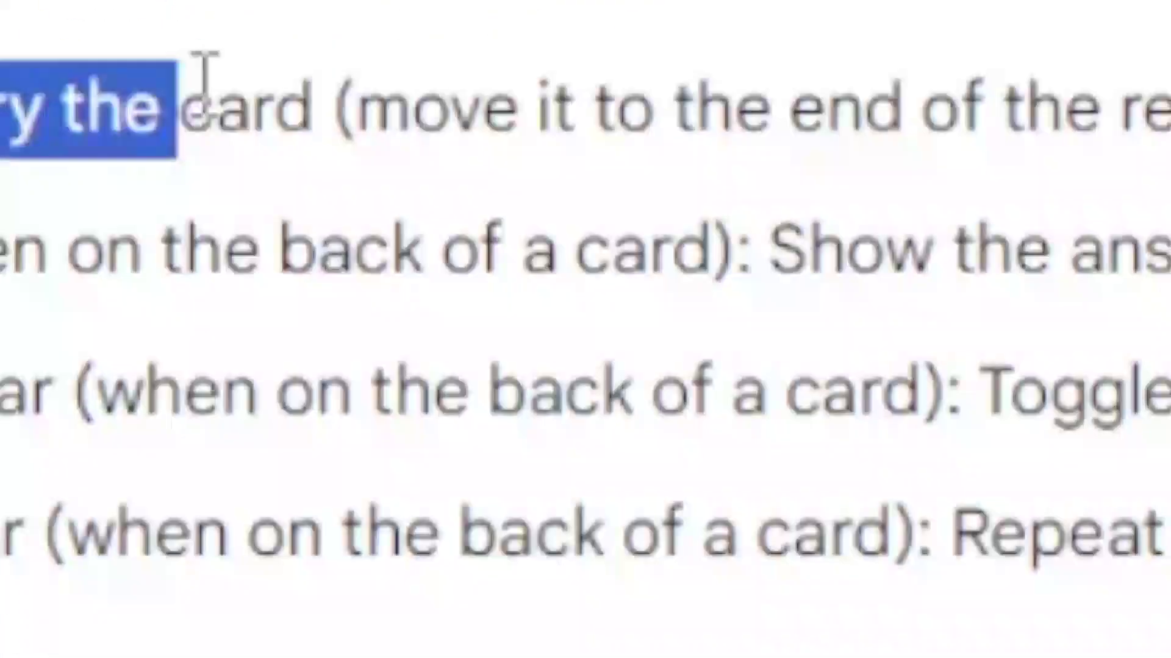
pyautogui.moveTo(176, 297); pyautogui.dragTo(293, 295)
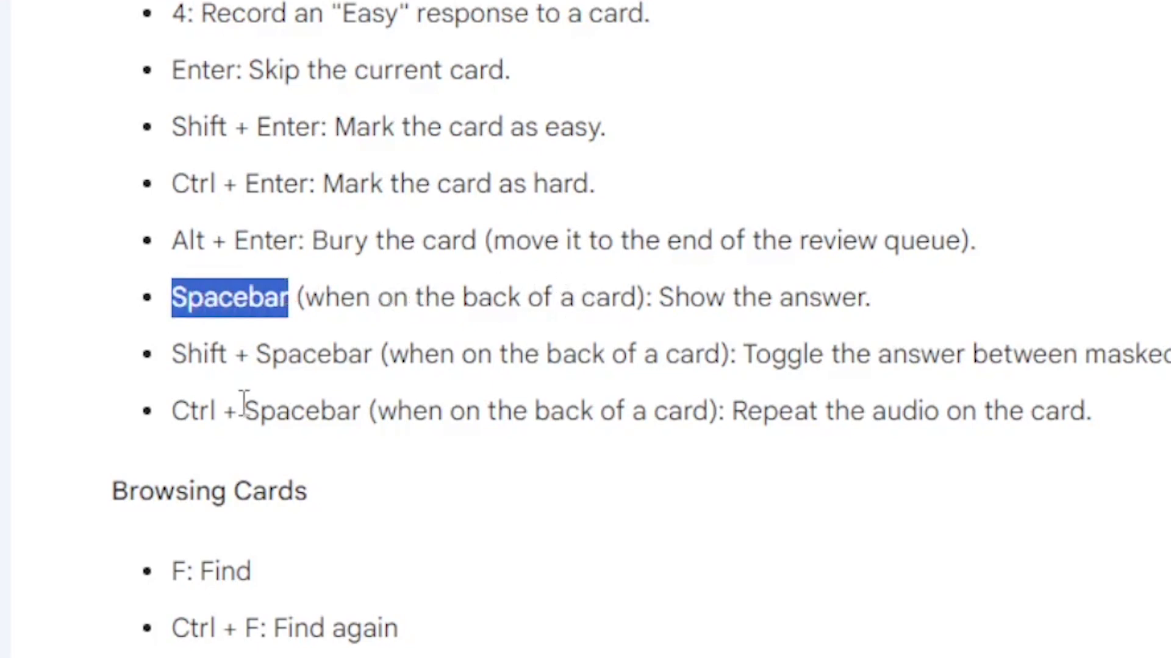
pyautogui.moveTo(256, 354); pyautogui.dragTo(375, 354)
pyautogui.moveTo(189, 353); pyautogui.dragTo(250, 353)
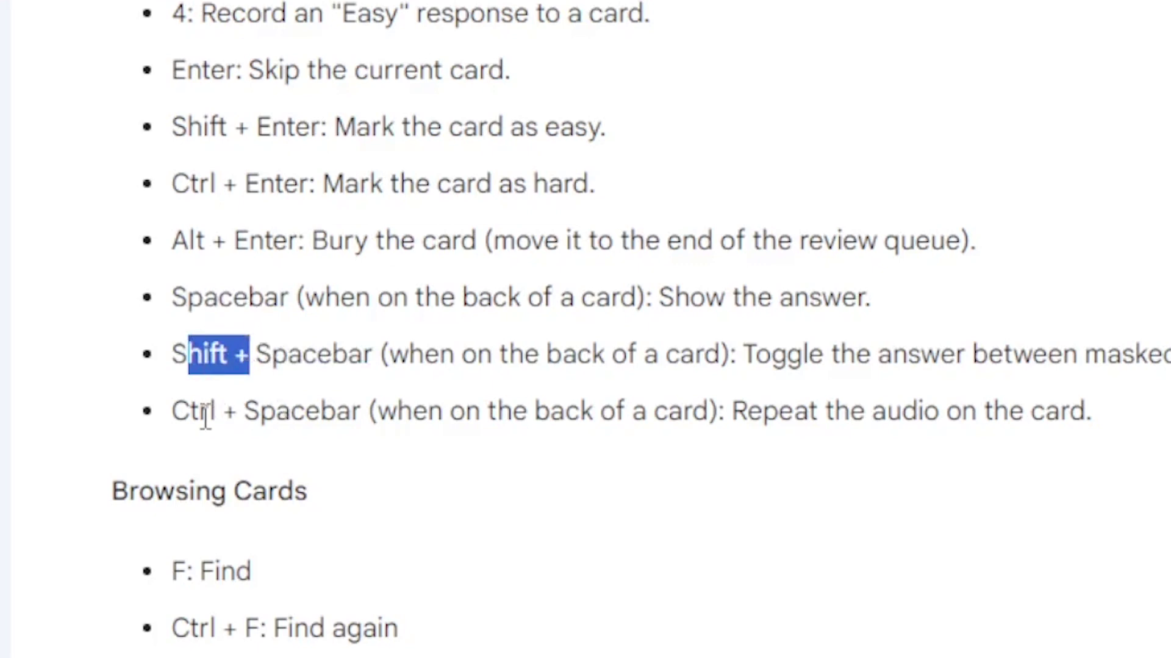
pyautogui.moveTo(173, 410); pyautogui.dragTo(324, 404)
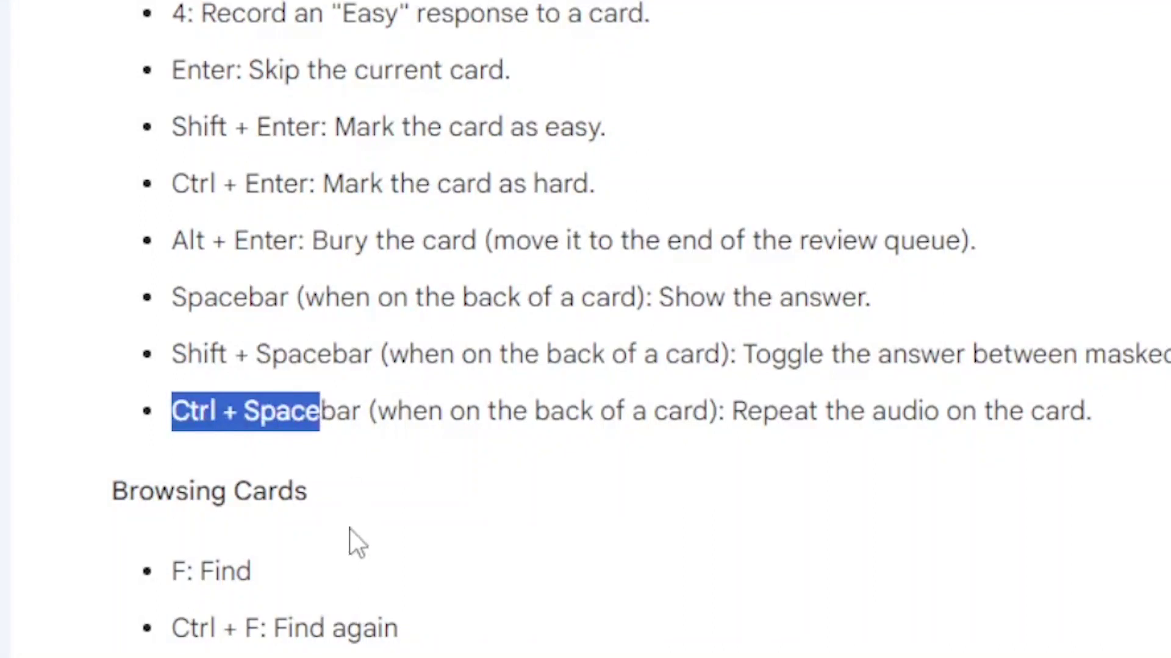
pyautogui.scroll(-3, 350, 529)
pyautogui.scroll(-3, 350, 530)
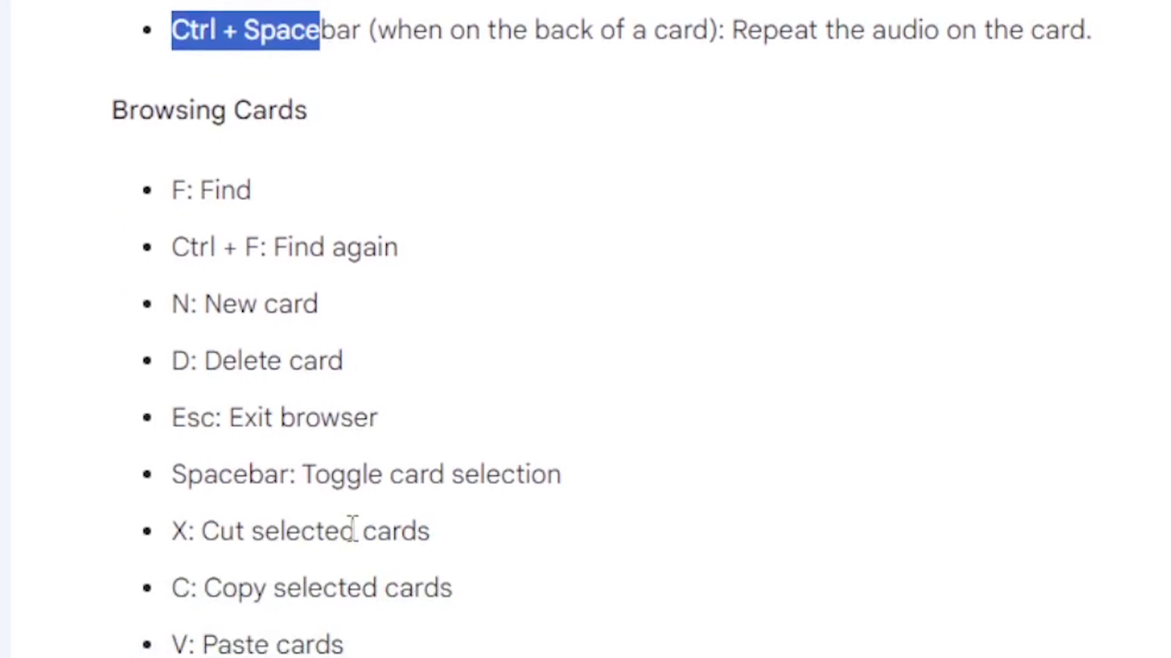
pyautogui.moveTo(174, 305); pyautogui.dragTo(214, 303)
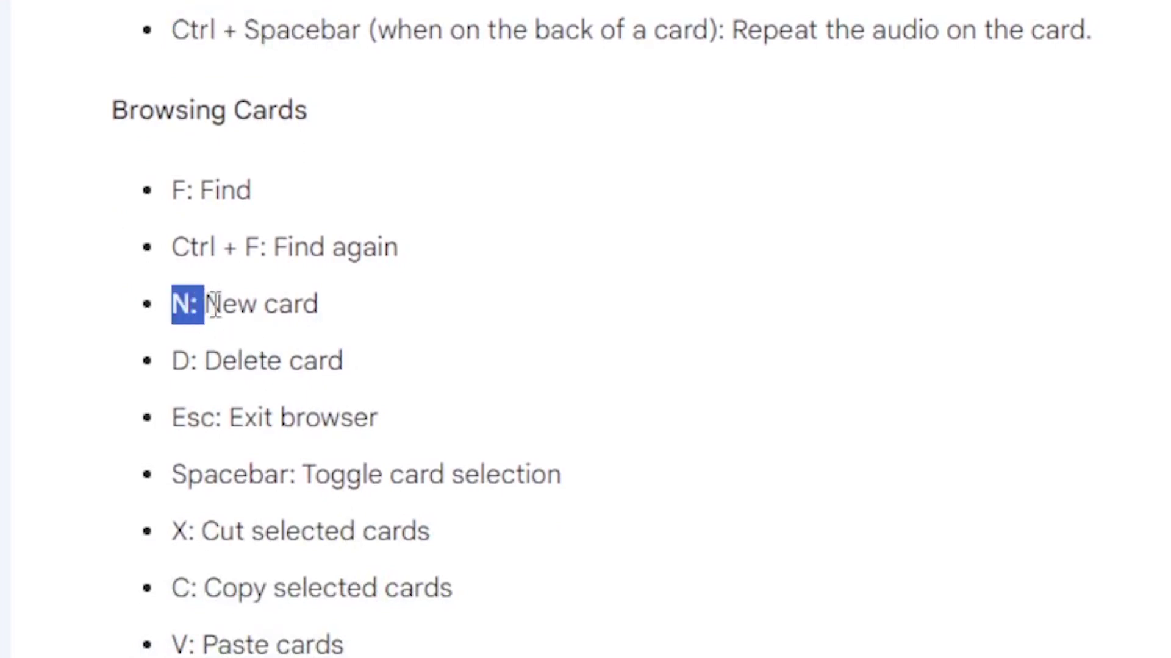
pyautogui.moveTo(174, 360); pyautogui.dragTo(223, 365)
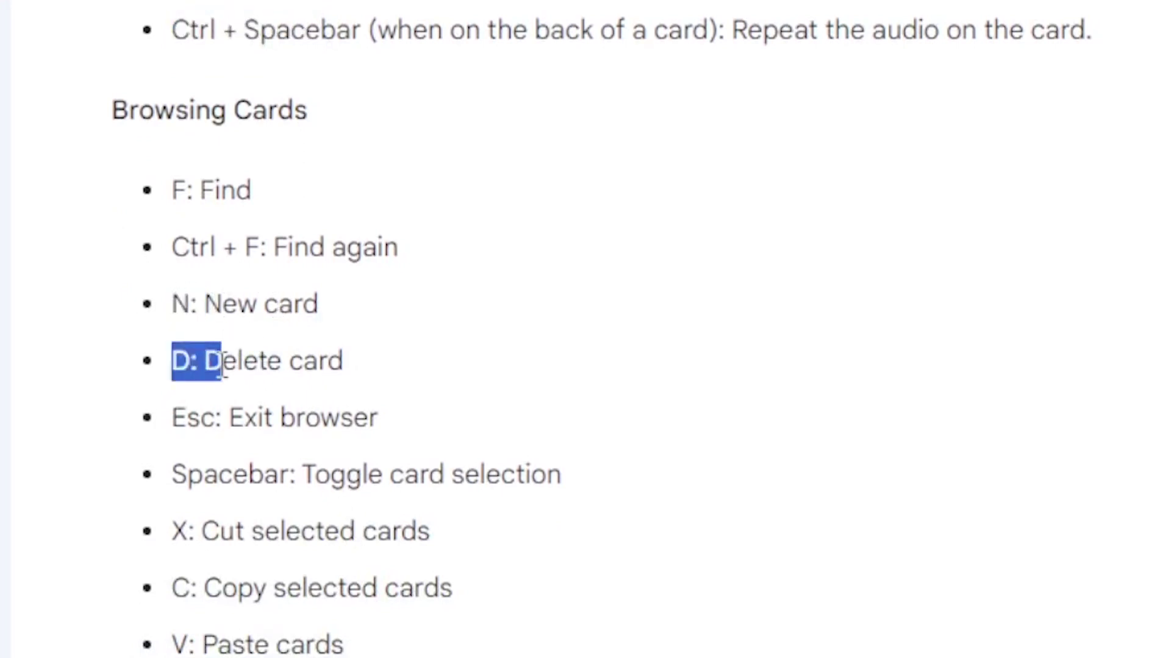
pyautogui.moveTo(177, 417); pyautogui.dragTo(273, 421)
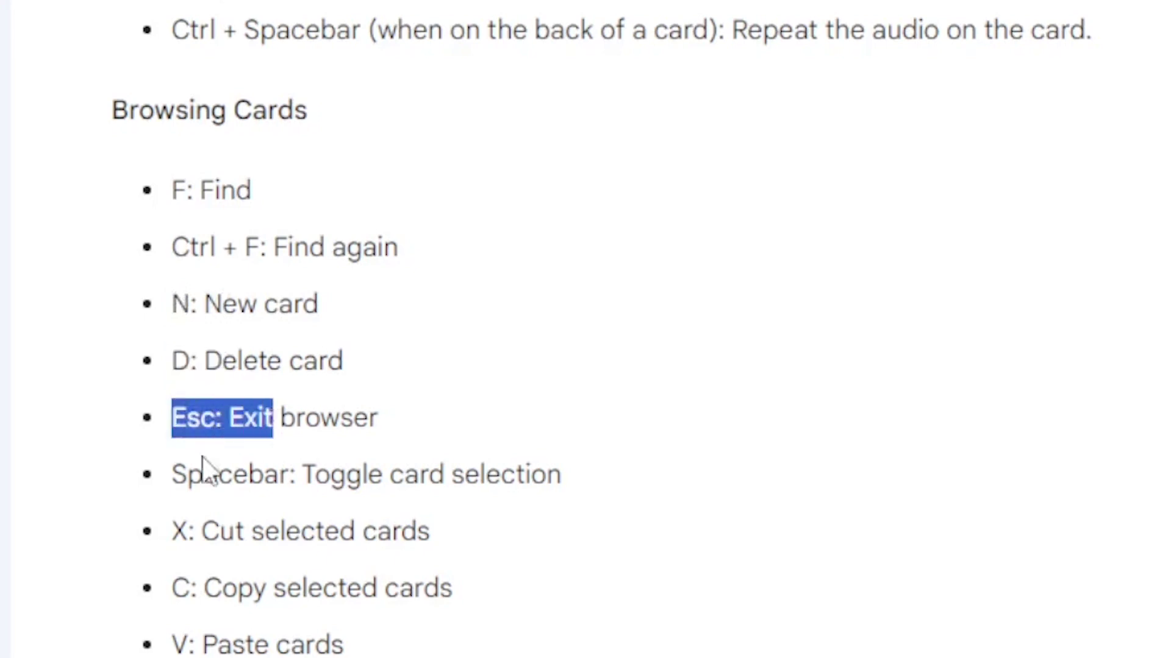
pyautogui.moveTo(242, 471); pyautogui.dragTo(250, 472)
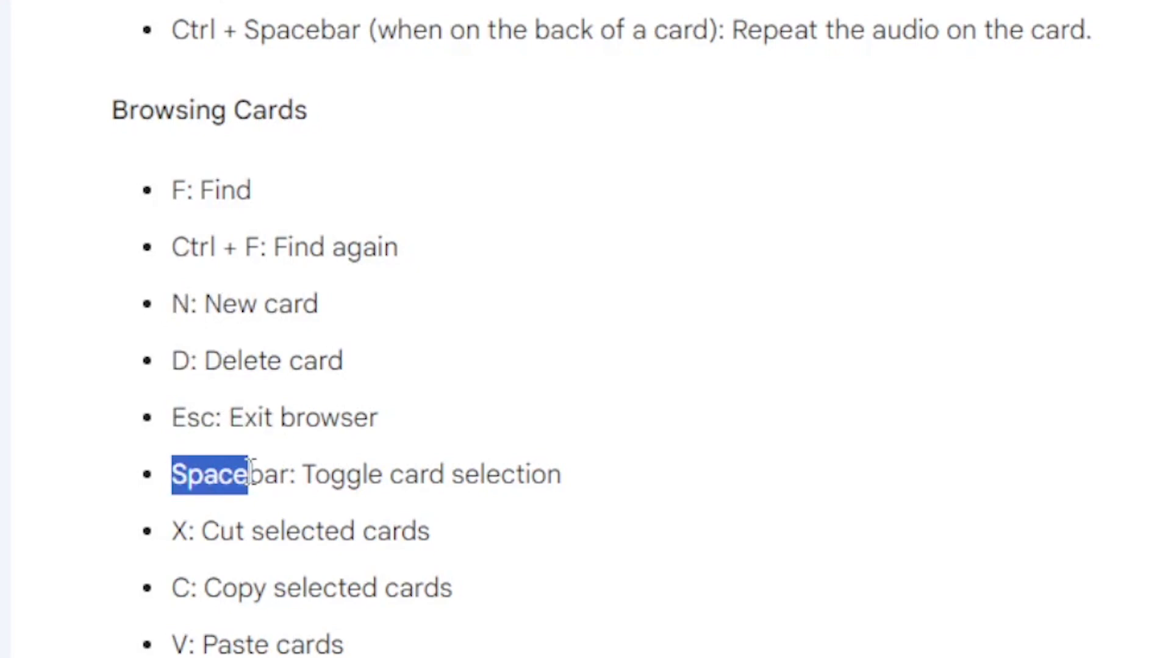
pyautogui.moveTo(174, 532); pyautogui.dragTo(195, 529)
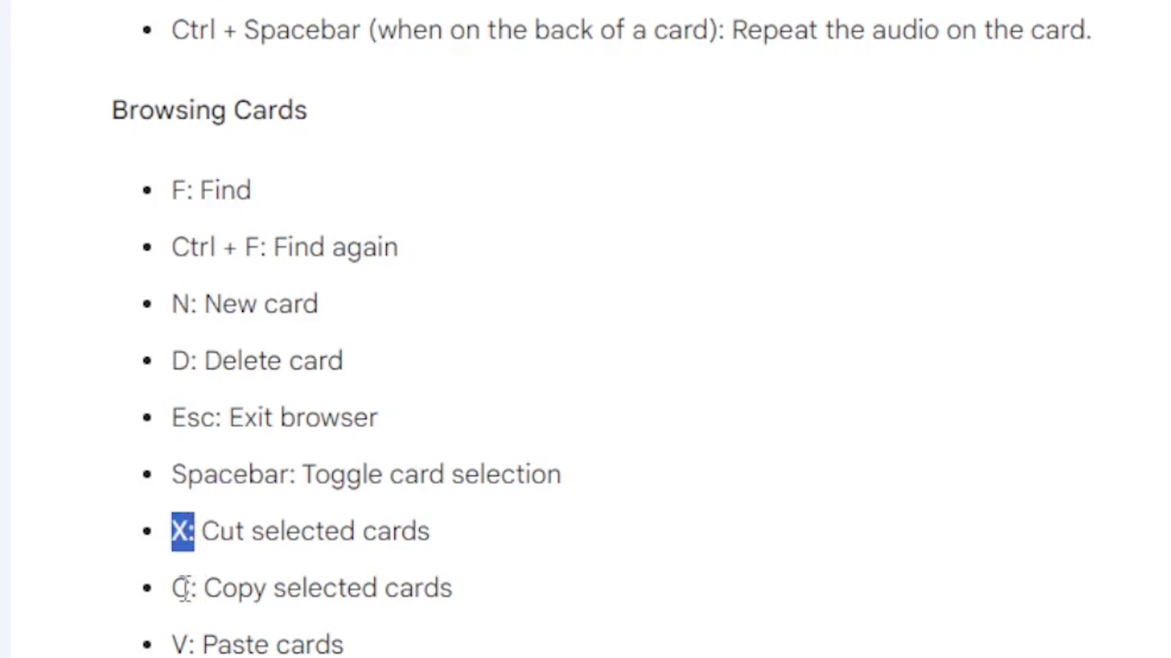
pyautogui.moveTo(173, 589); pyautogui.dragTo(194, 589)
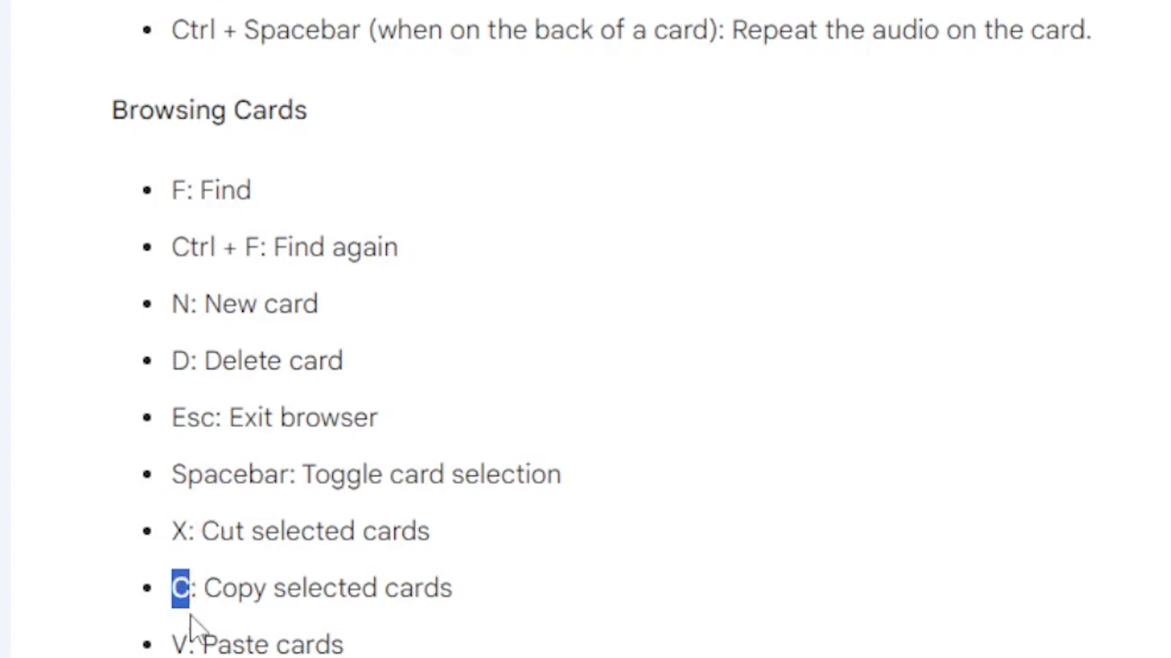
pyautogui.moveTo(173, 645); pyautogui.dragTo(188, 645)
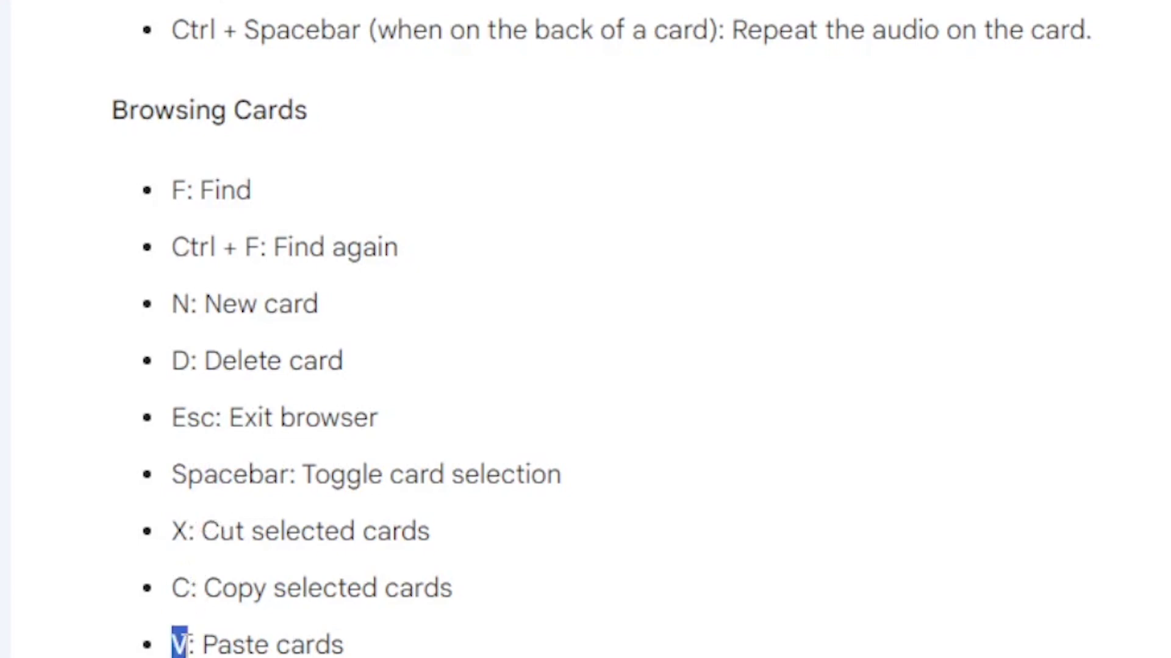
pyautogui.scroll(-5, 293, 570)
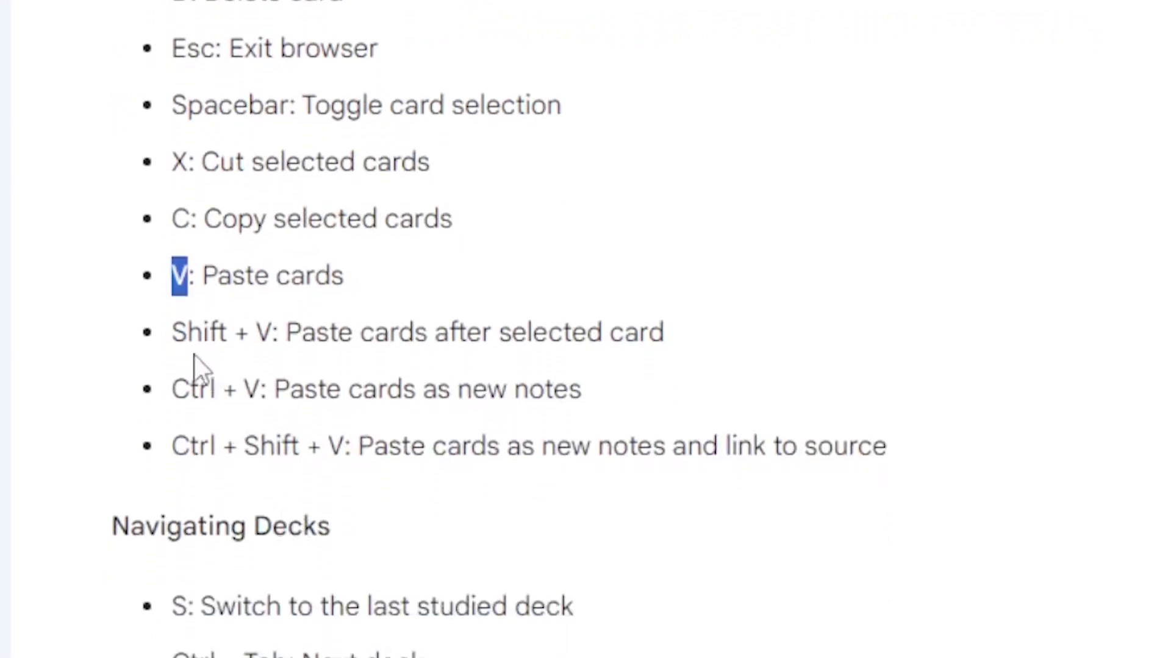
pyautogui.moveTo(188, 333); pyautogui.dragTo(275, 335)
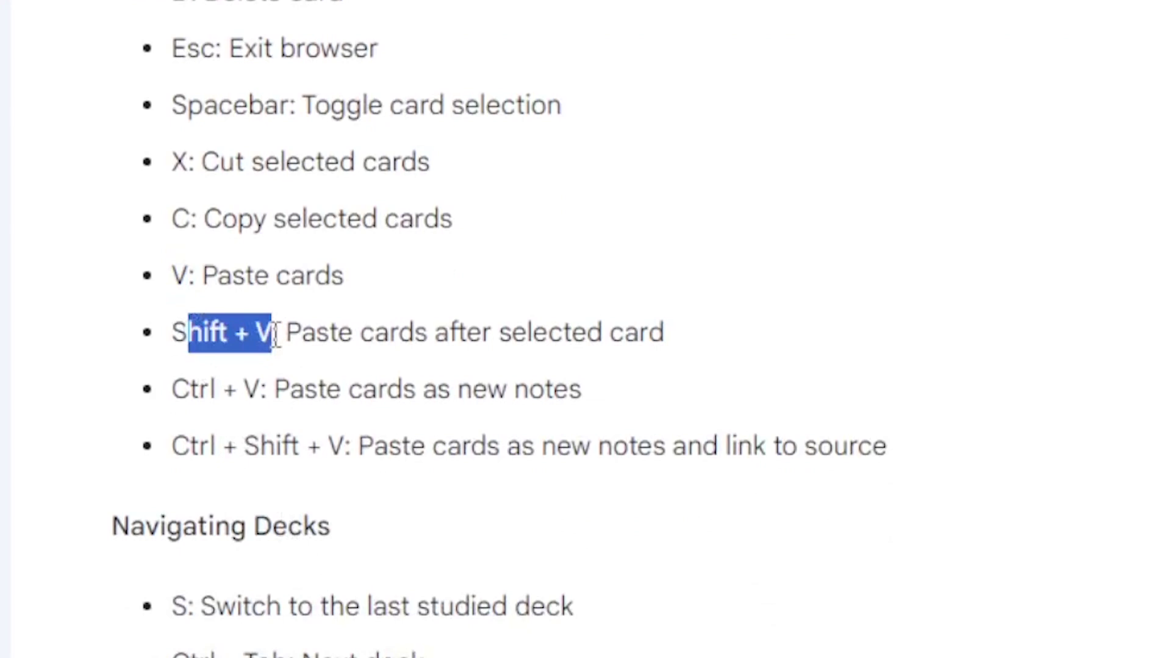
pyautogui.moveTo(190, 395); pyautogui.dragTo(278, 385)
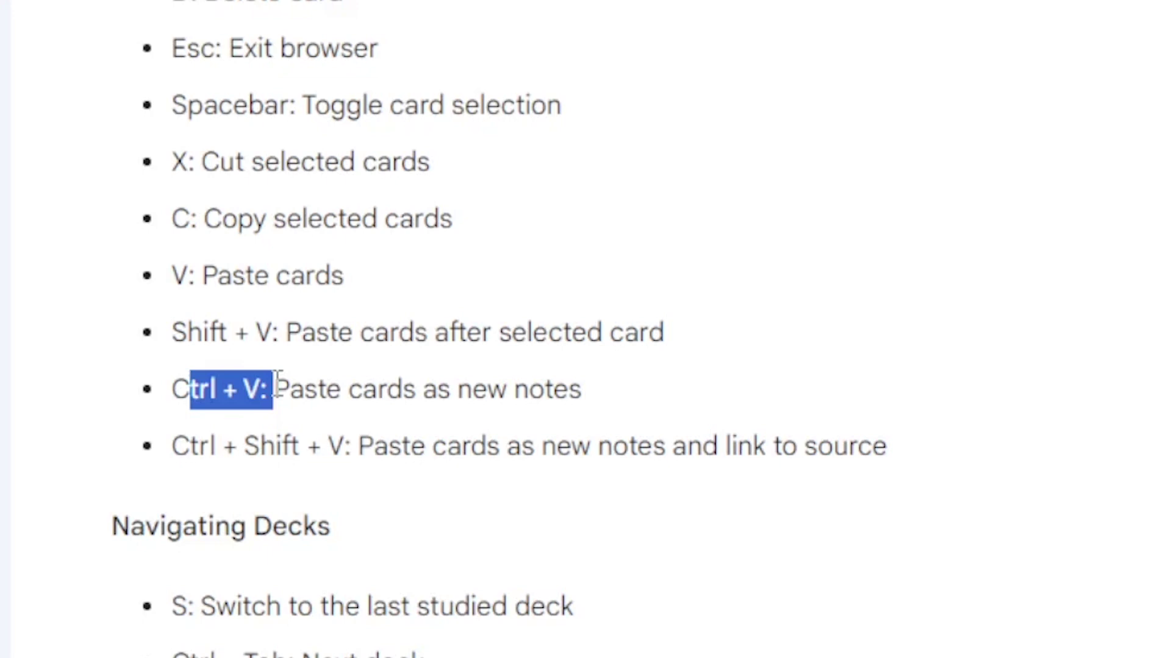
pyautogui.moveTo(190, 447); pyautogui.dragTo(341, 445)
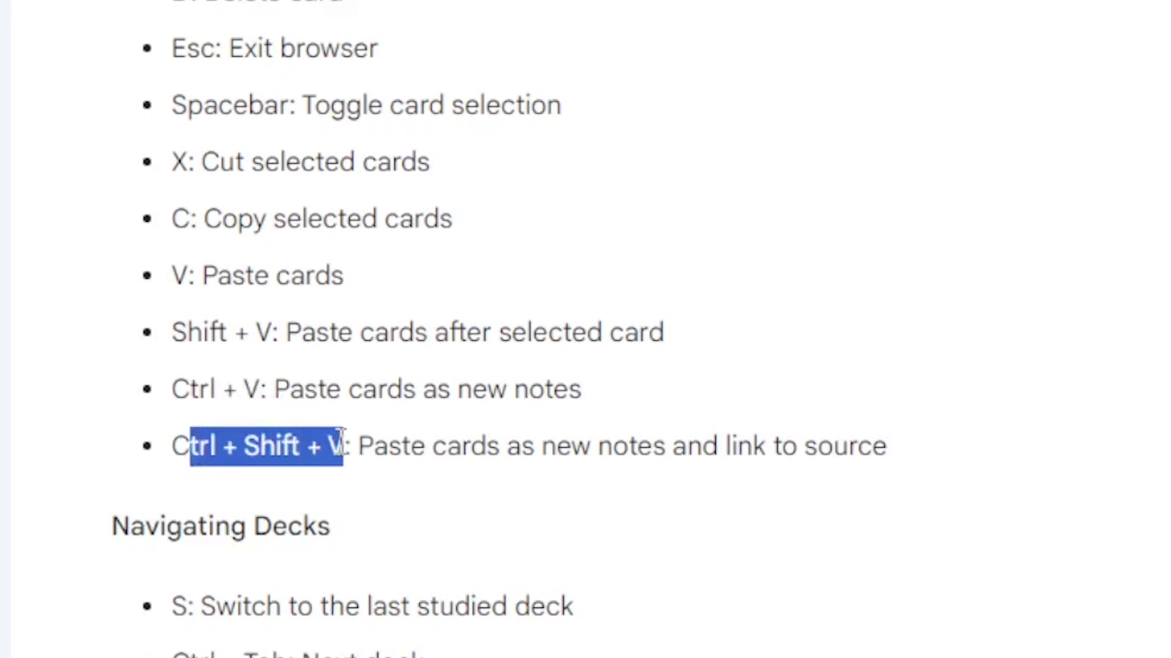
pyautogui.scroll(-8, 341, 442)
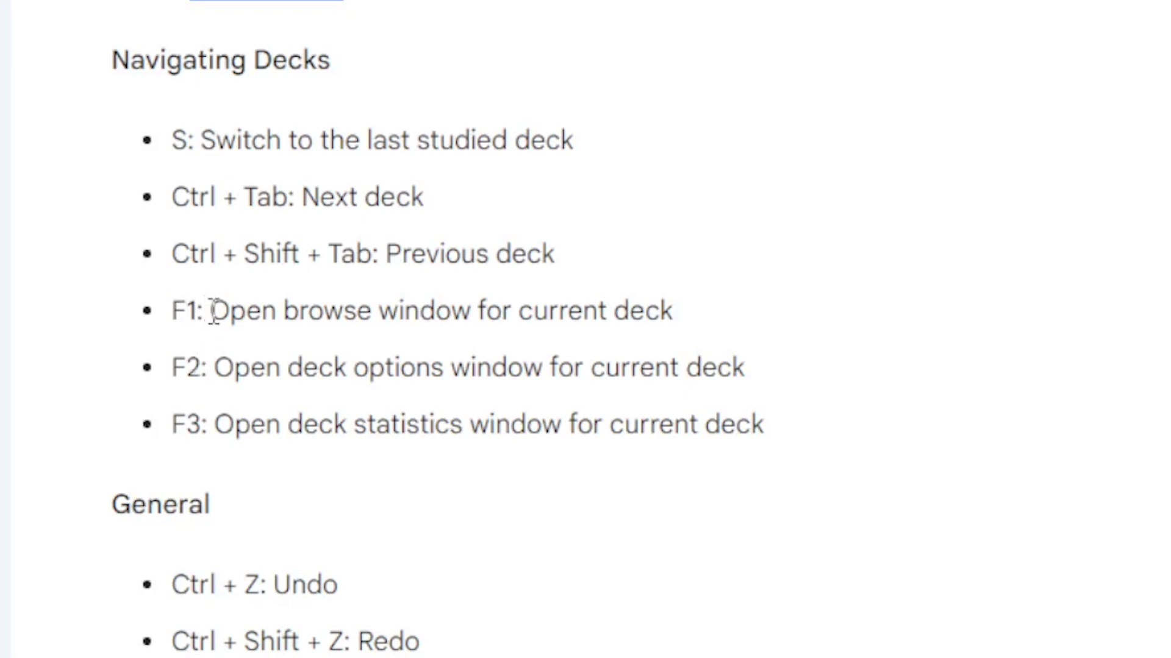
pyautogui.moveTo(173, 368); pyautogui.dragTo(206, 369)
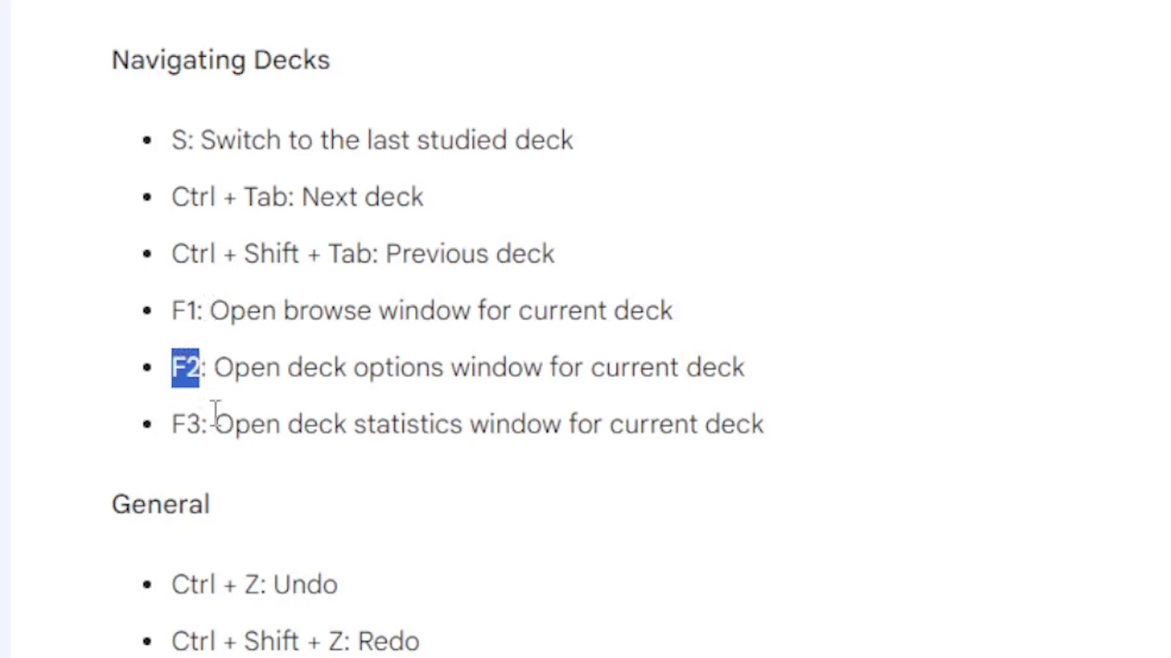
pyautogui.moveTo(173, 424); pyautogui.dragTo(207, 427)
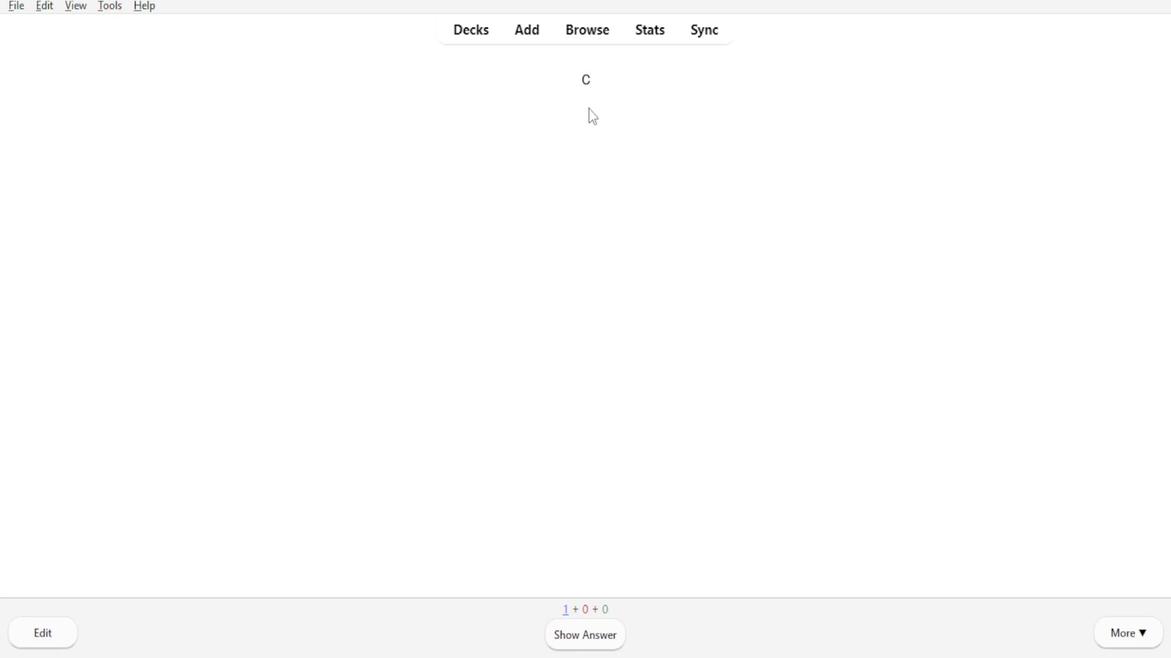
# Step: Review card c twice, grading it Again and then Hard
pyautogui.press('space')
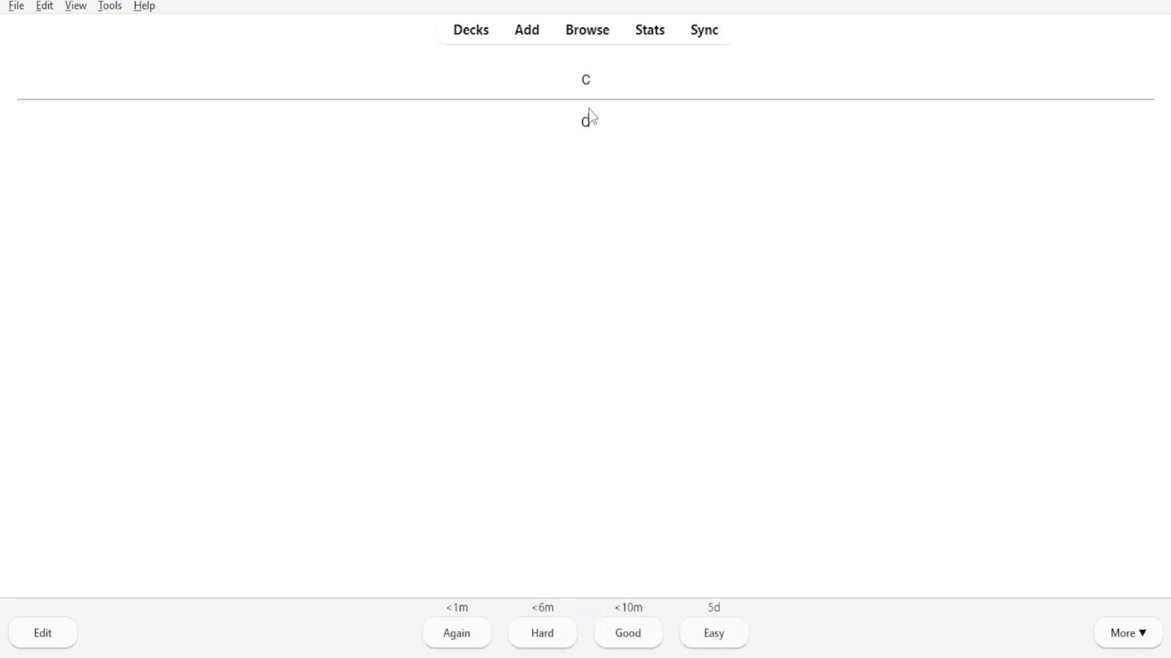
pyautogui.click(465, 647)
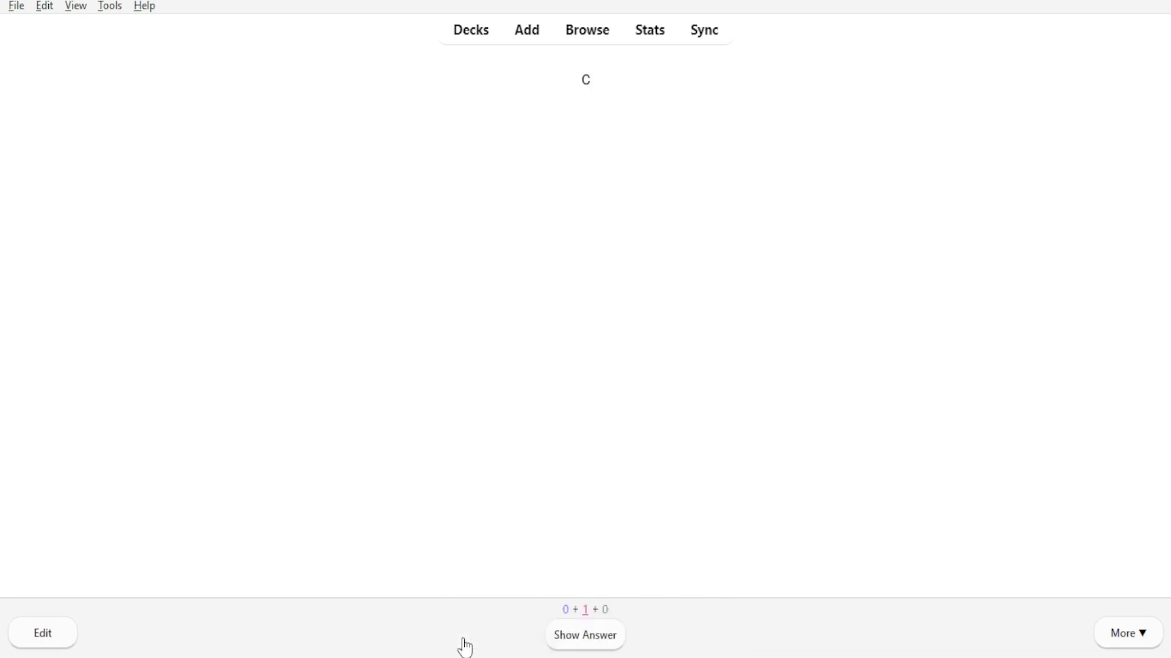
pyautogui.press('space')
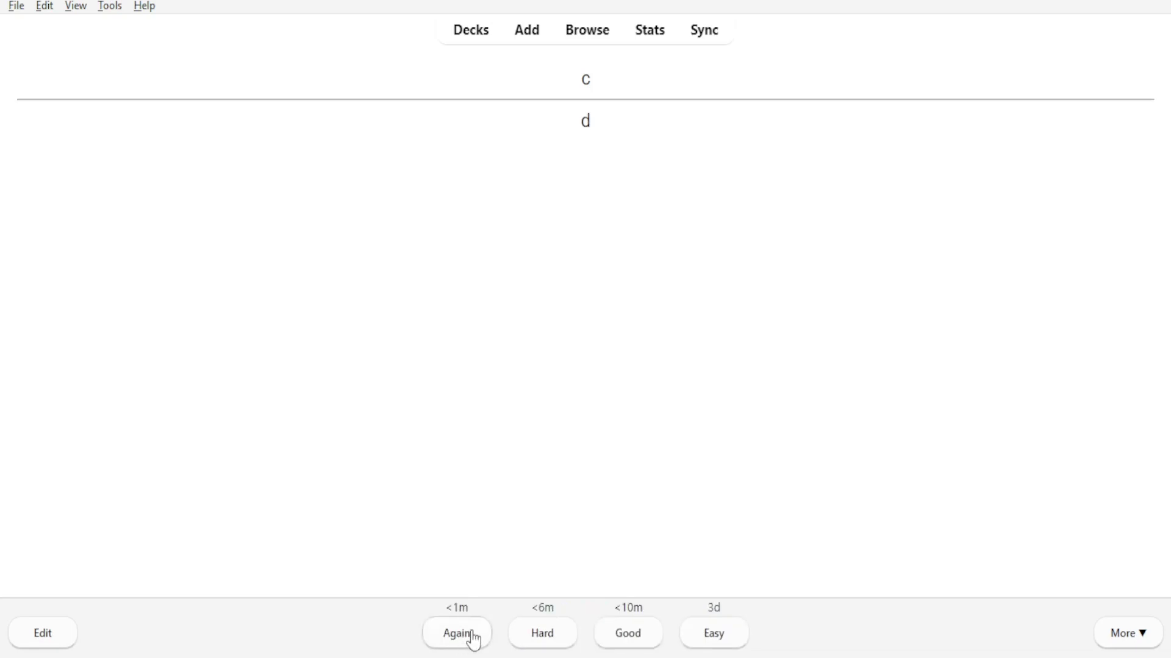
pyautogui.click(553, 642)
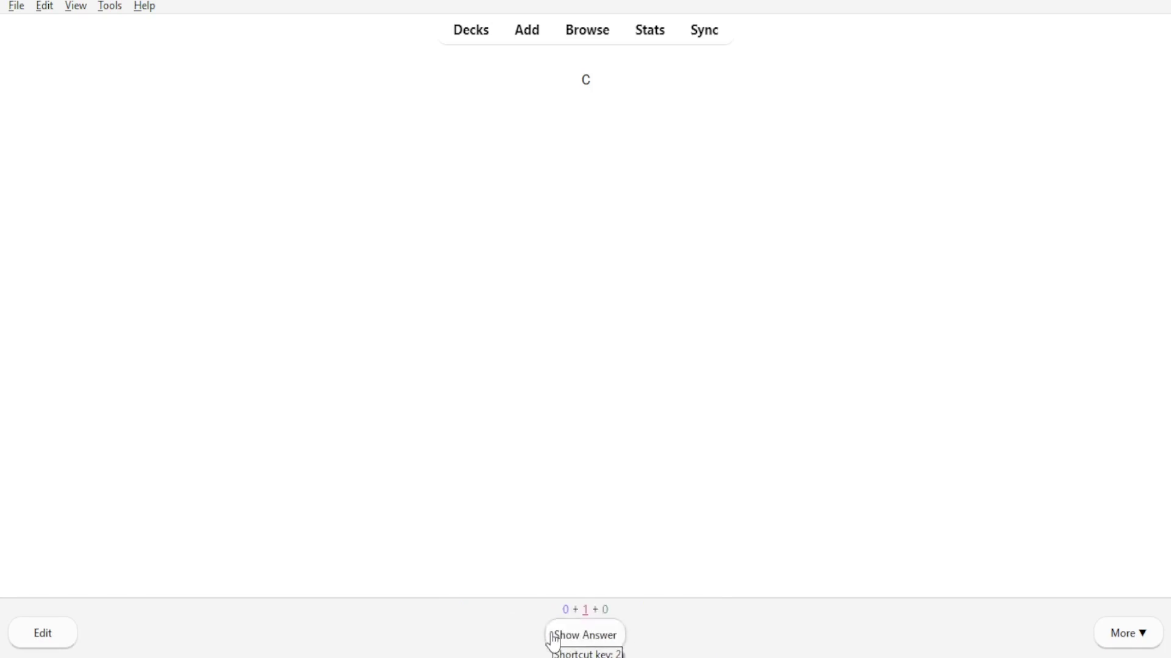
pyautogui.click(553, 642)
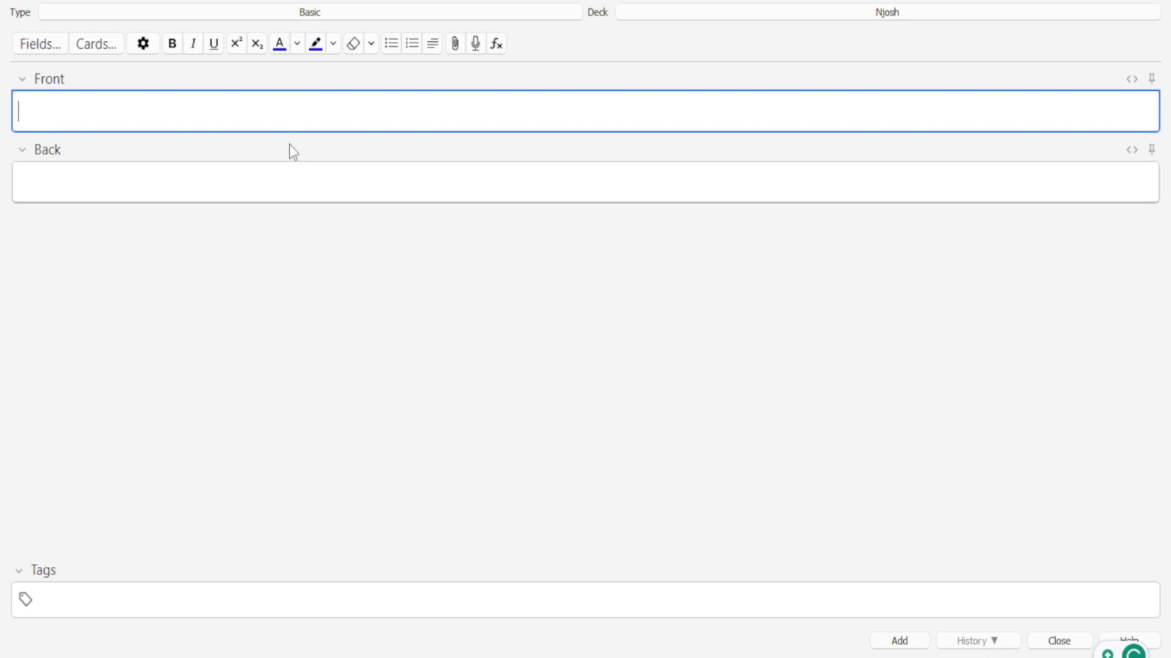
# Step: Fill the Front field with sample text, then type 'hjkijinniii…' placeholder text into Back
pyautogui.write('jjnjnjijijijijisnkmck     n nionklmkmknkmkm')
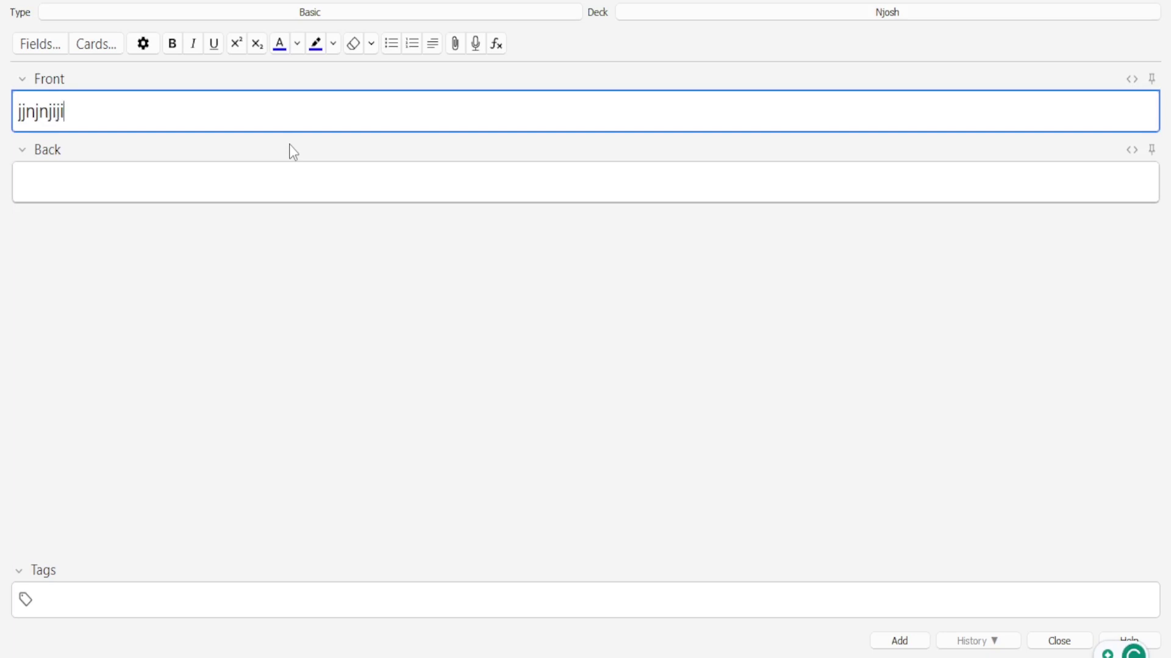
pyautogui.rightClick(293, 152)
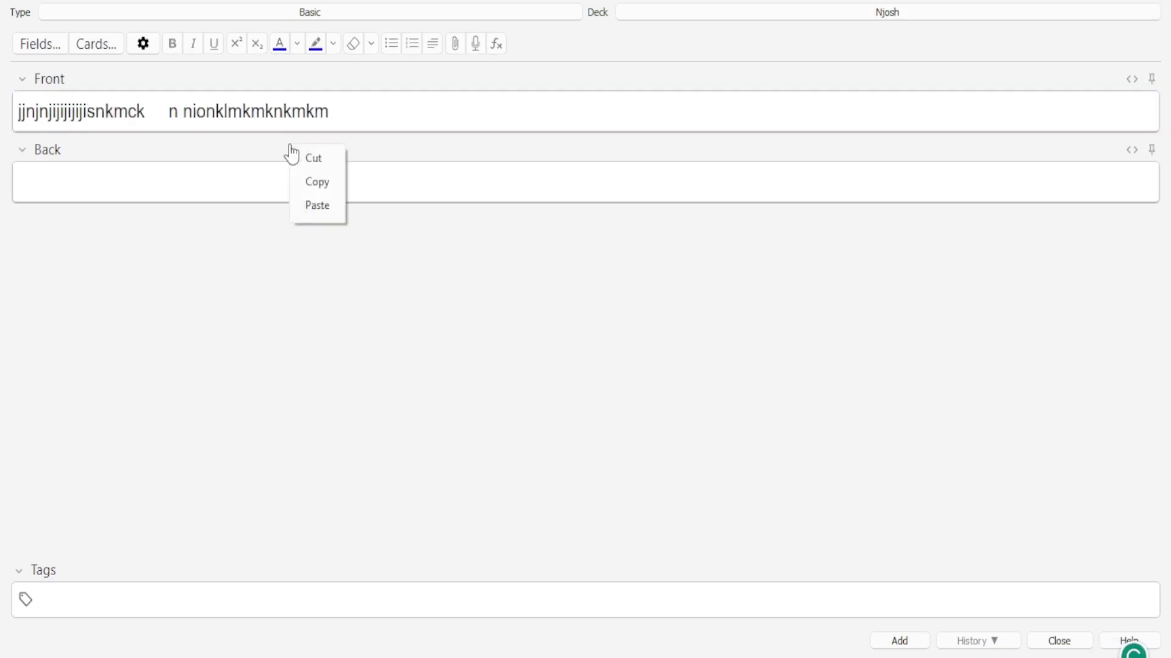
pyautogui.click(158, 187)
pyautogui.click(157, 187)
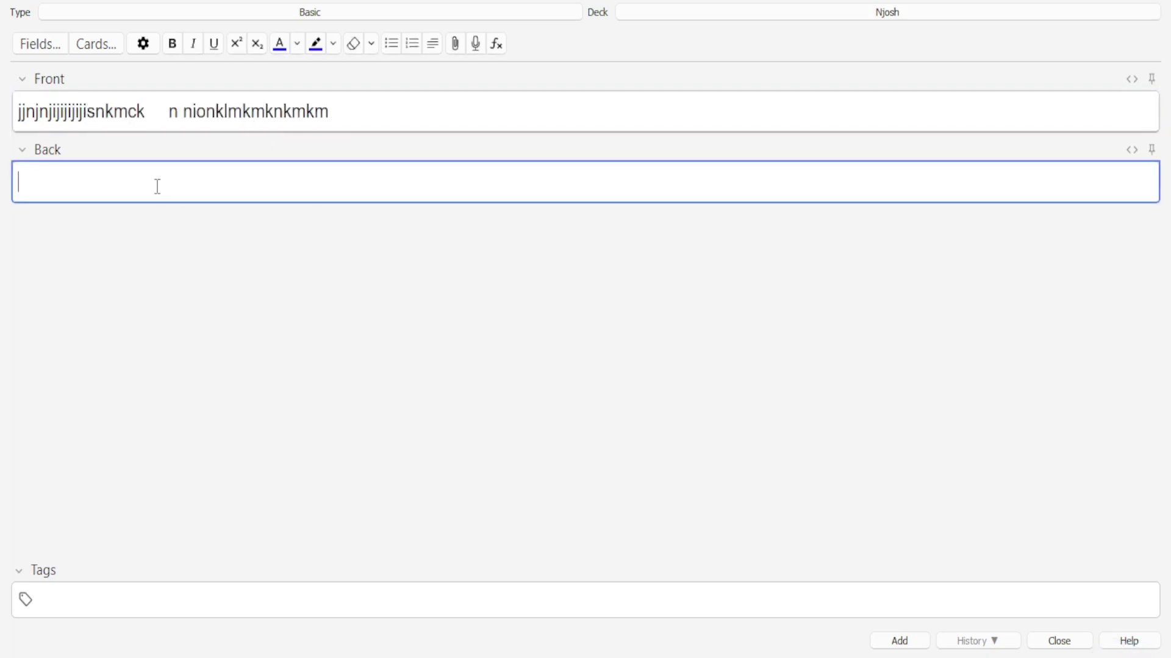
pyautogui.write('hjkijinniii  ')
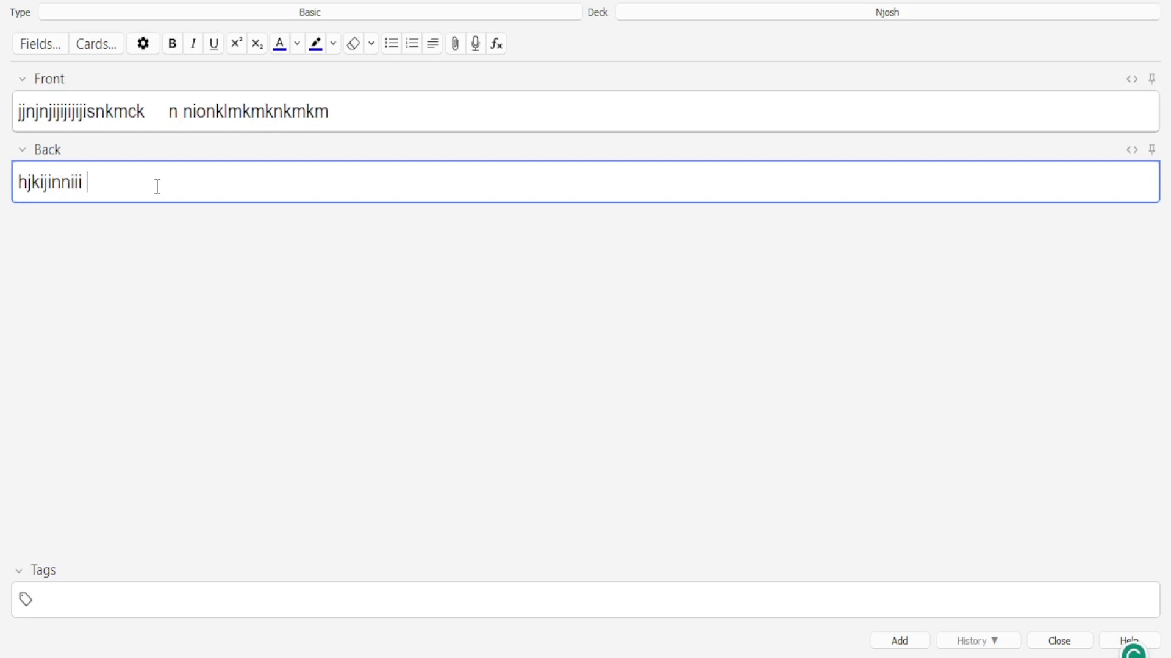
pyautogui.write('jijijjiee ')
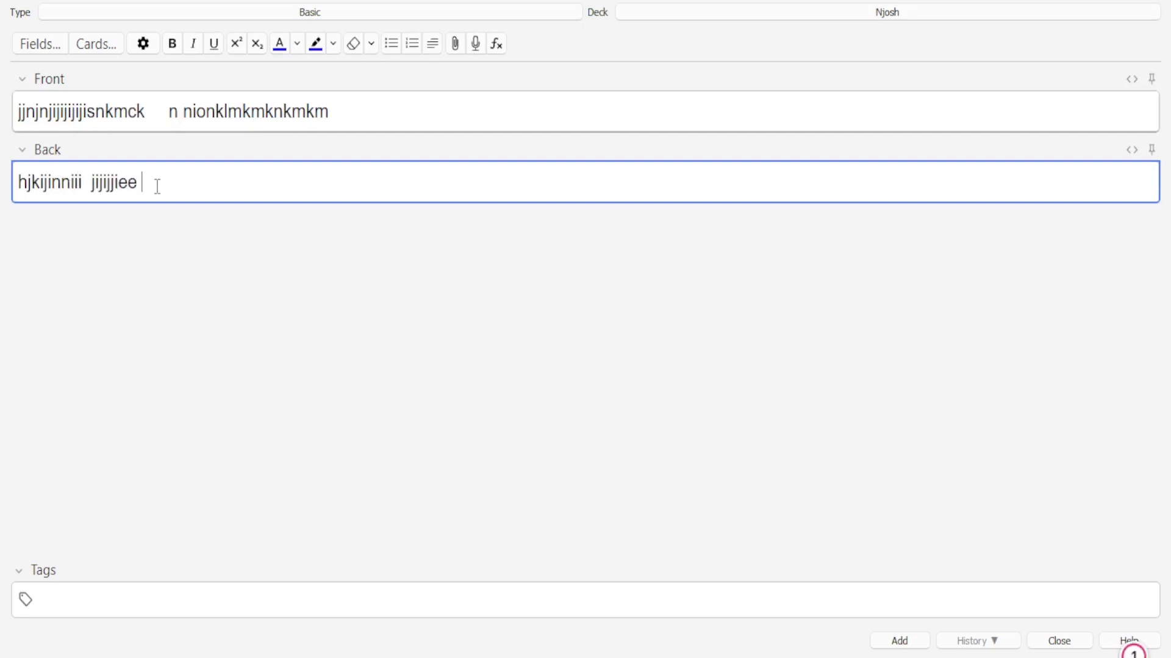
pyautogui.write('de knwewkeoojewwsck')
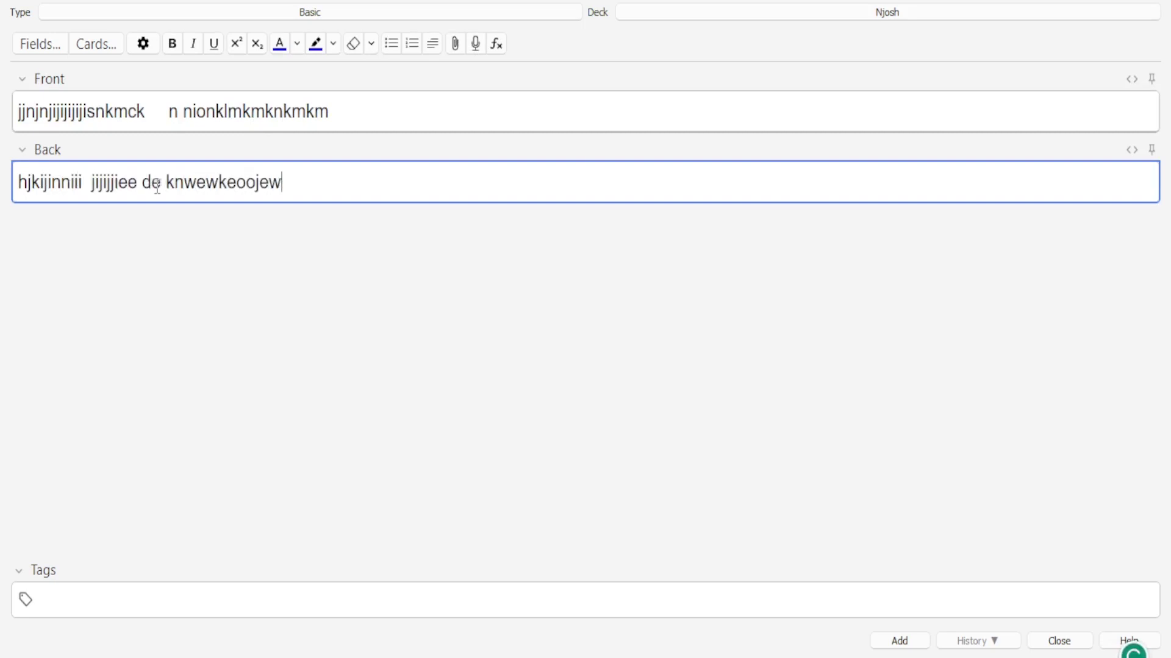